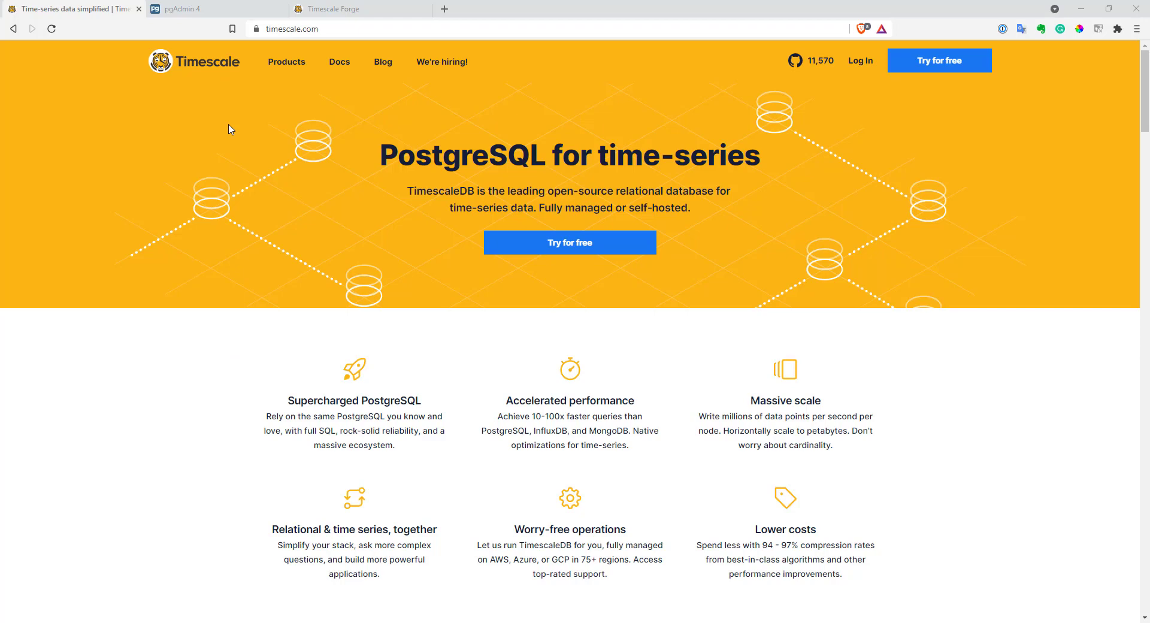
Step: Review the CREATE TABLE candles_1m statement, highlighting the time column and the open-through-volume columns
{"action": "left_click", "coordinate": [183, 9]}
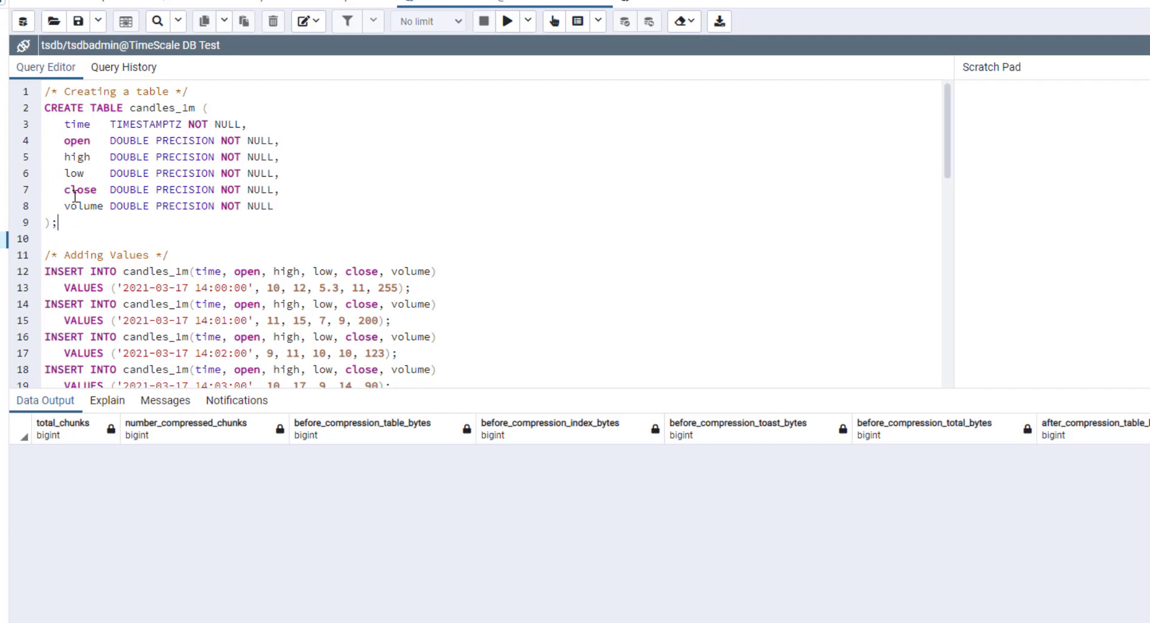
{"action": "left_click_drag", "start_coordinate": [58, 222], "coordinate": [45, 108]}
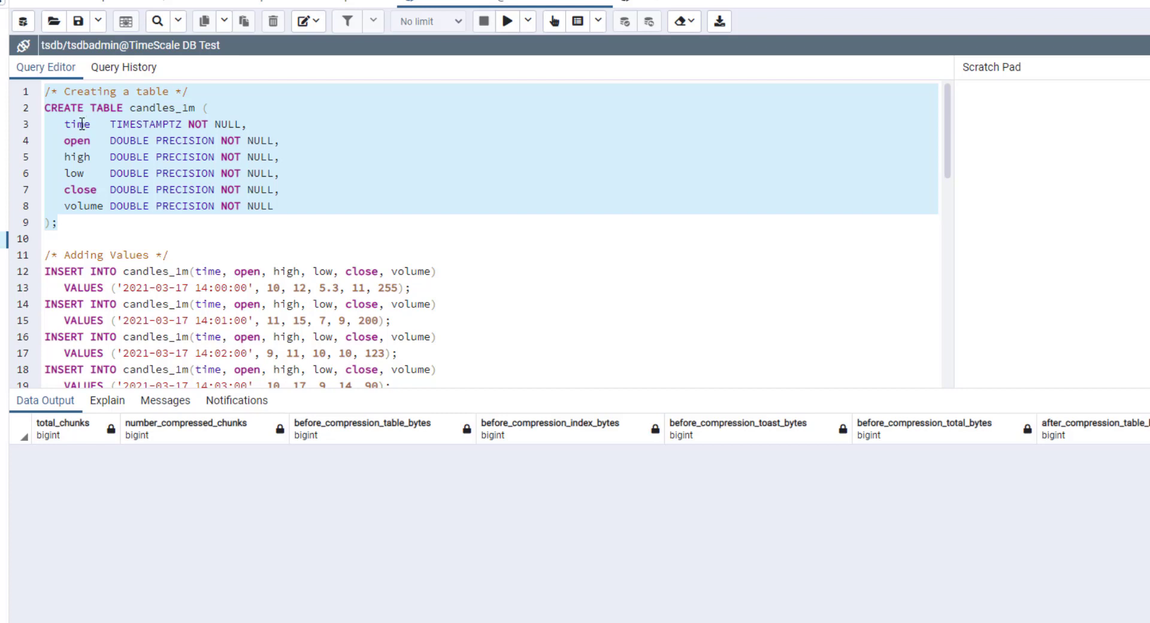
{"action": "left_click", "coordinate": [84, 124]}
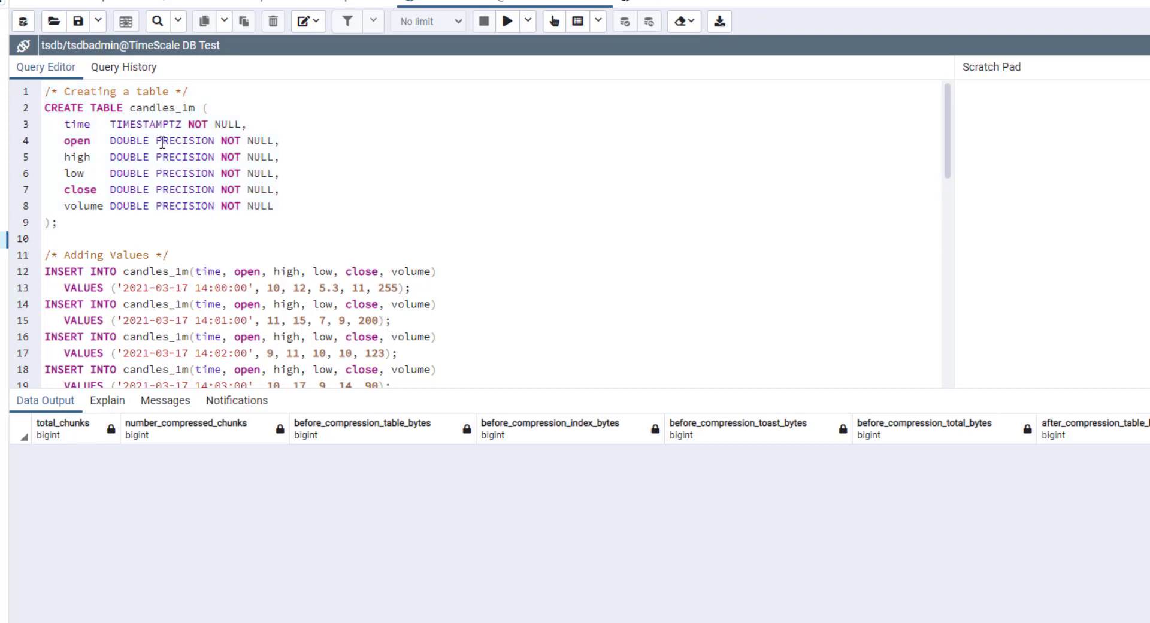
{"action": "mouse_move", "coordinate": [63, 141]}
{"action": "left_mouse_down"}
{"action": "mouse_move", "coordinate": [98, 141]}
{"action": "mouse_move", "coordinate": [282, 205]}
{"action": "left_mouse_up"}
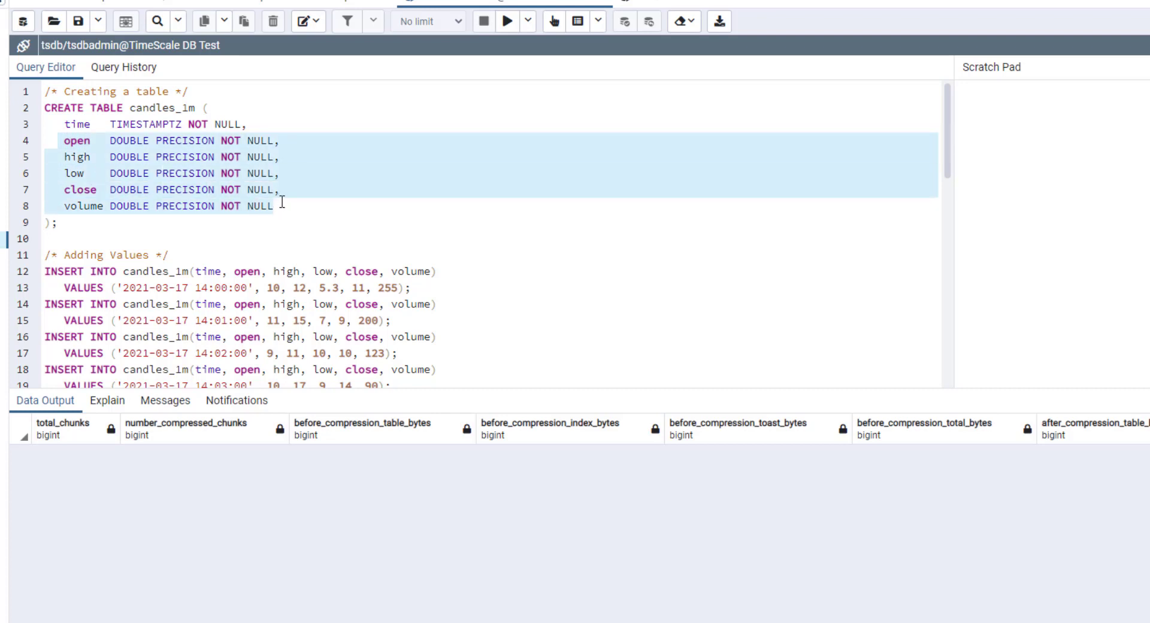
Step: Run the CREATE TABLE statement so candles_1m exists in the Timescale database
{"action": "left_click", "coordinate": [146, 218]}
{"action": "mouse_move", "coordinate": [59, 223]}
{"action": "left_mouse_down"}
{"action": "mouse_move", "coordinate": [23, 115]}
{"action": "mouse_move", "coordinate": [45, 91]}
{"action": "left_mouse_up"}
{"action": "left_click", "coordinate": [505, 21]}
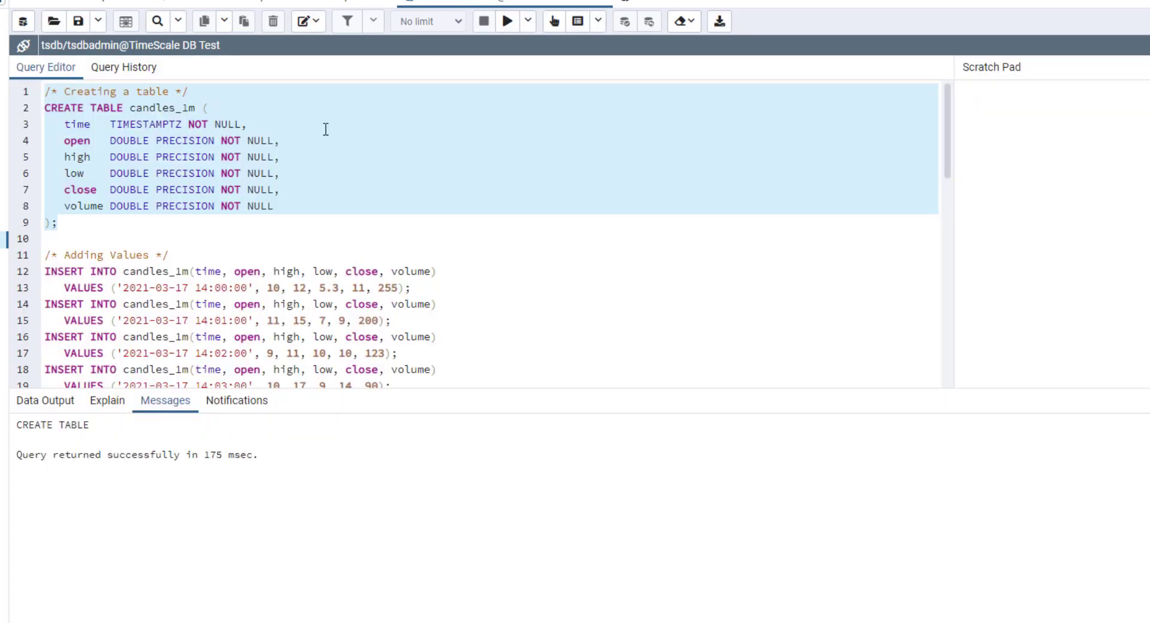
{"action": "scroll", "coordinate": [325, 225], "scroll_direction": "down", "scroll_amount": 5}
{"action": "scroll", "coordinate": [326, 225], "scroll_direction": "up", "scroll_amount": 2}
Step: Insert the seven one-minute candle rows, then list every row of candles_1m
{"action": "left_click", "coordinate": [437, 311]}
{"action": "key", "text": "shift+Up"}
{"action": "key", "text": "shift+Up"}
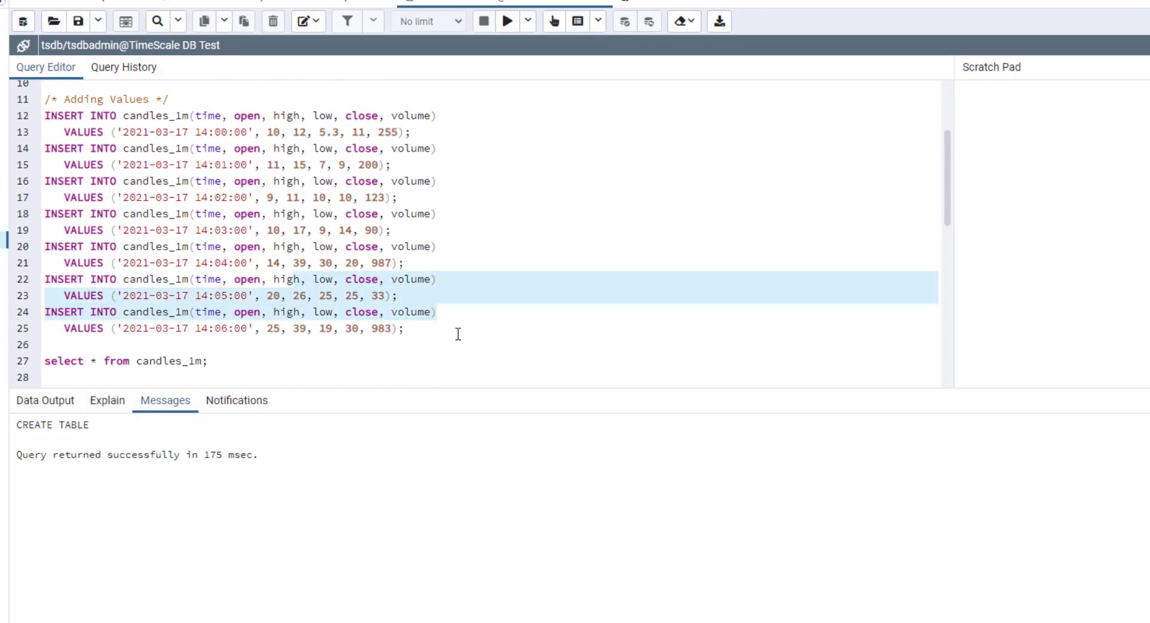
{"action": "left_click_drag", "start_coordinate": [405, 328], "coordinate": [45, 99]}
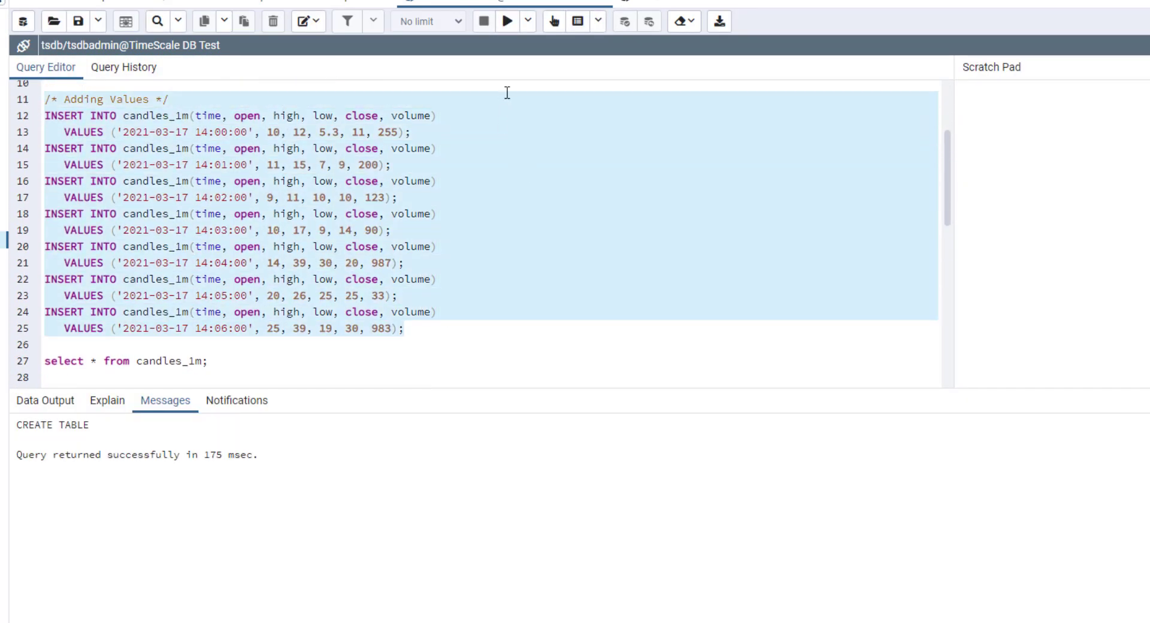
{"action": "left_click", "coordinate": [506, 20]}
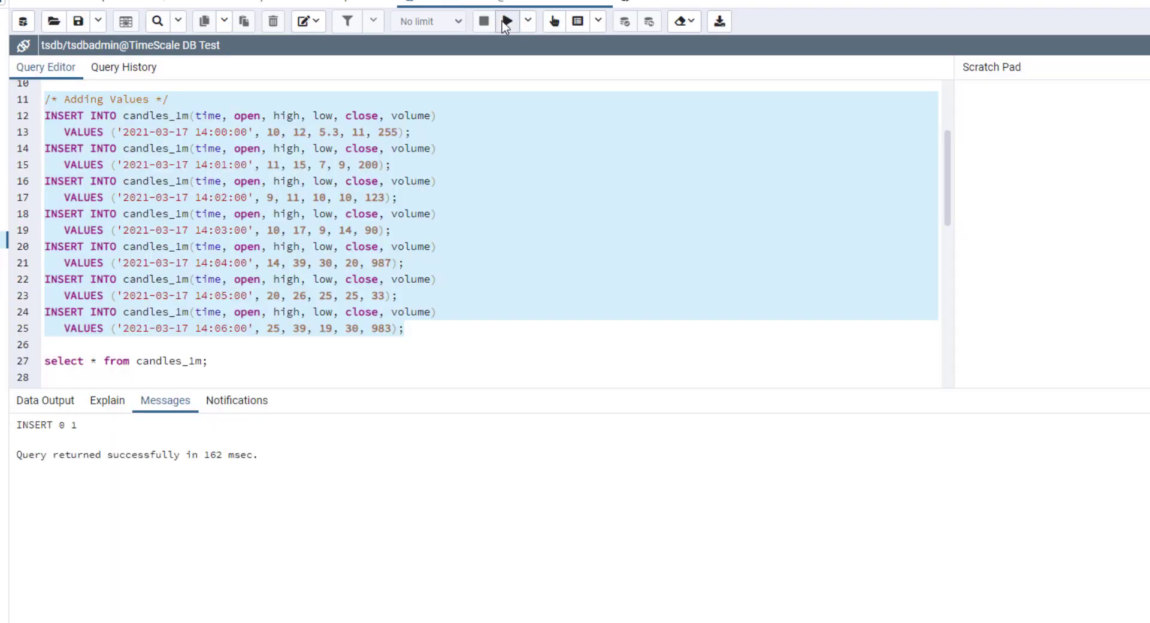
{"action": "scroll", "coordinate": [269, 225], "scroll_direction": "down", "scroll_amount": 2}
{"action": "left_click_drag", "start_coordinate": [207, 283], "coordinate": [45, 283]}
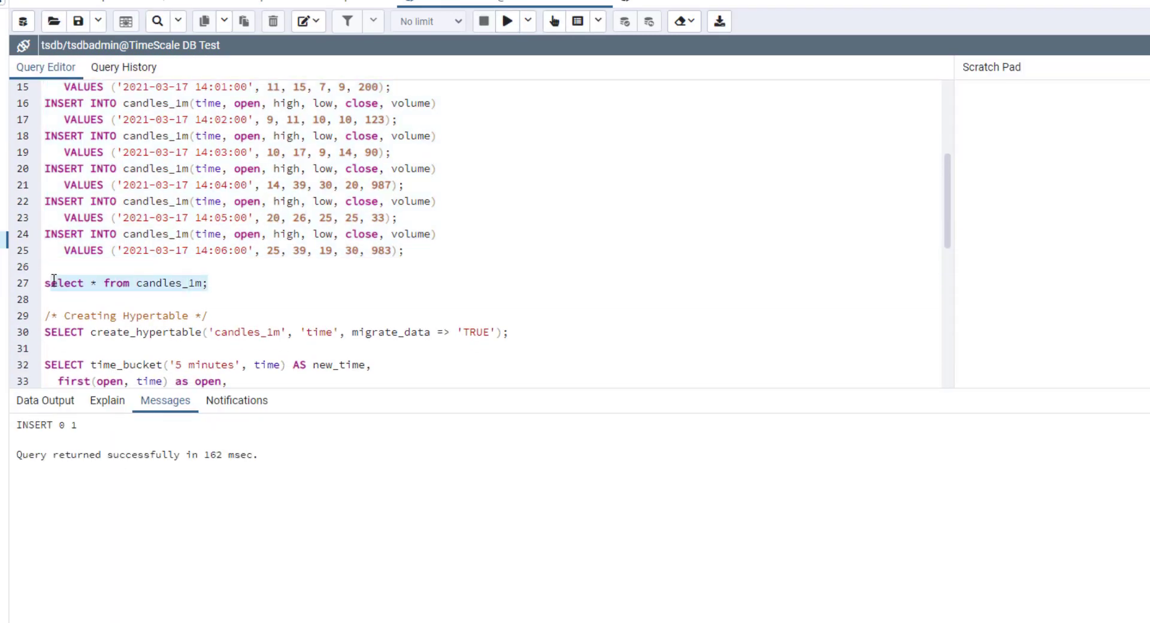
{"action": "left_click", "coordinate": [506, 21]}
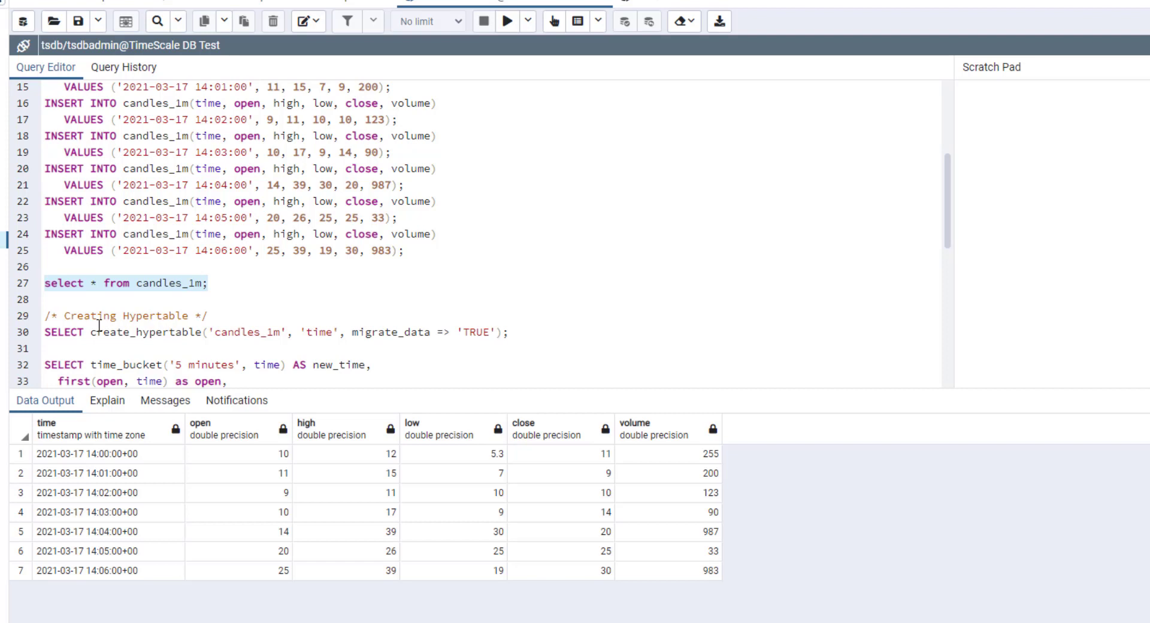
Step: Review the create_hypertable call's parts: candles_1m table, time column and migrate_data option
{"action": "left_click_drag", "start_coordinate": [90, 331], "coordinate": [207, 331]}
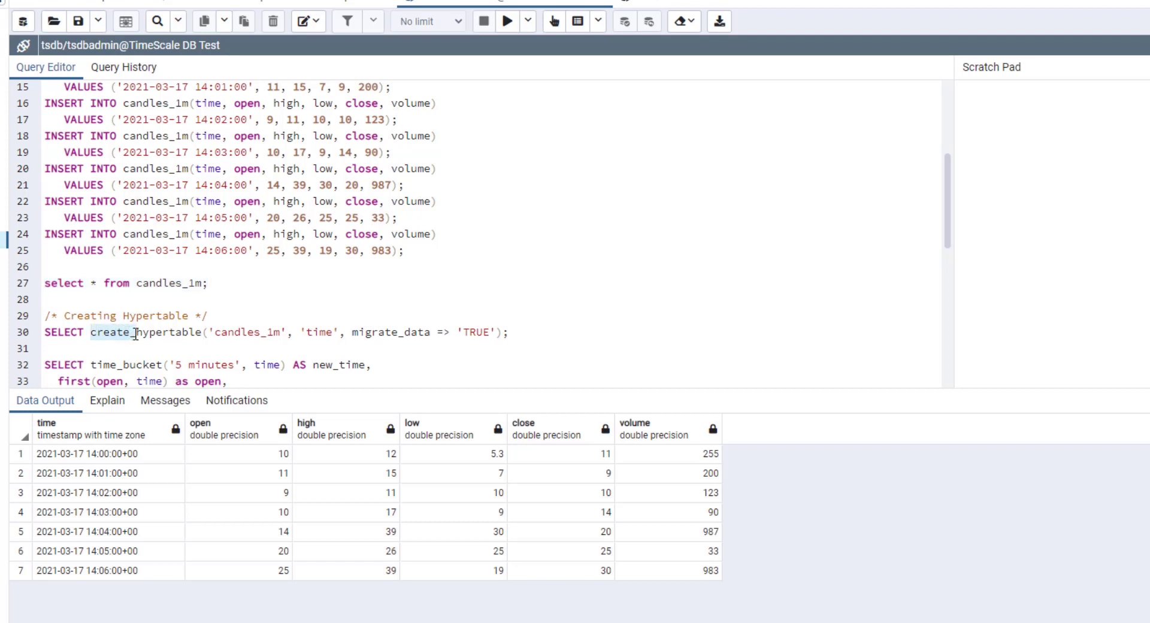
{"action": "double_click", "coordinate": [243, 331]}
{"action": "double_click", "coordinate": [321, 331]}
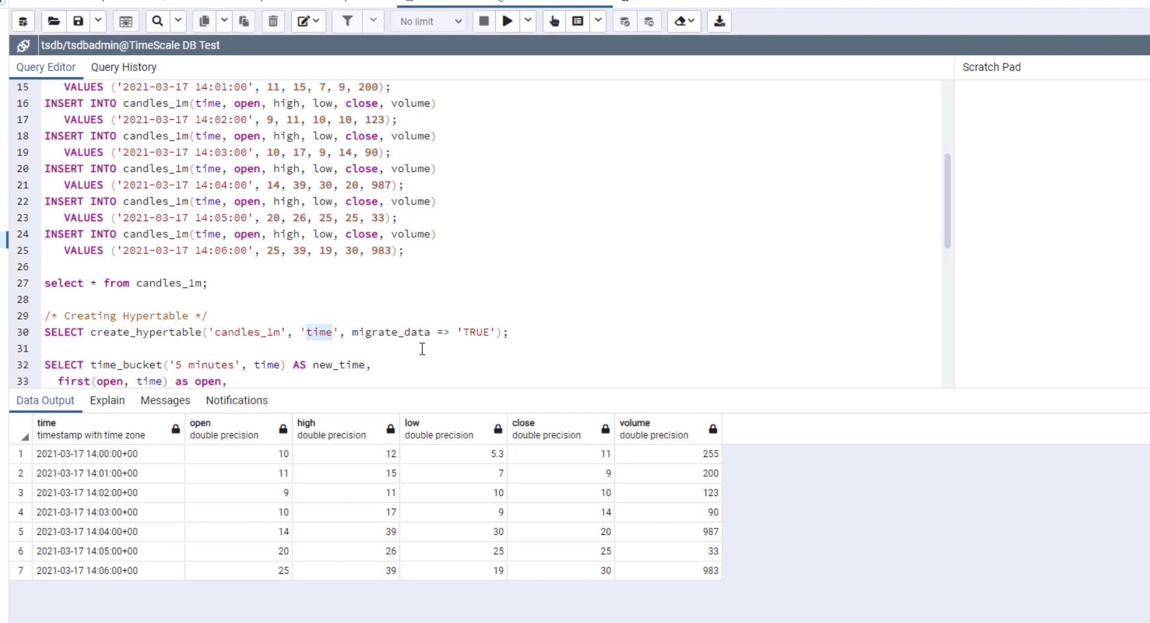
{"action": "left_click_drag", "start_coordinate": [350, 331], "coordinate": [430, 332]}
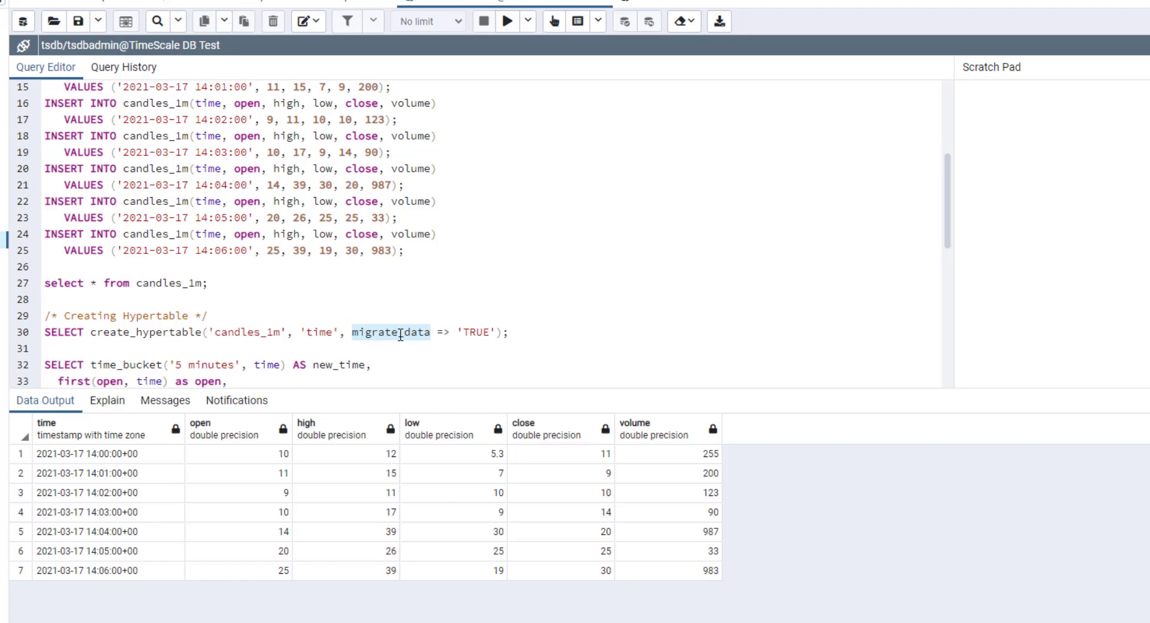
Step: Run create_hypertable, returning a record naming public.candles_1m
{"action": "left_click_drag", "start_coordinate": [523, 332], "coordinate": [3, 314]}
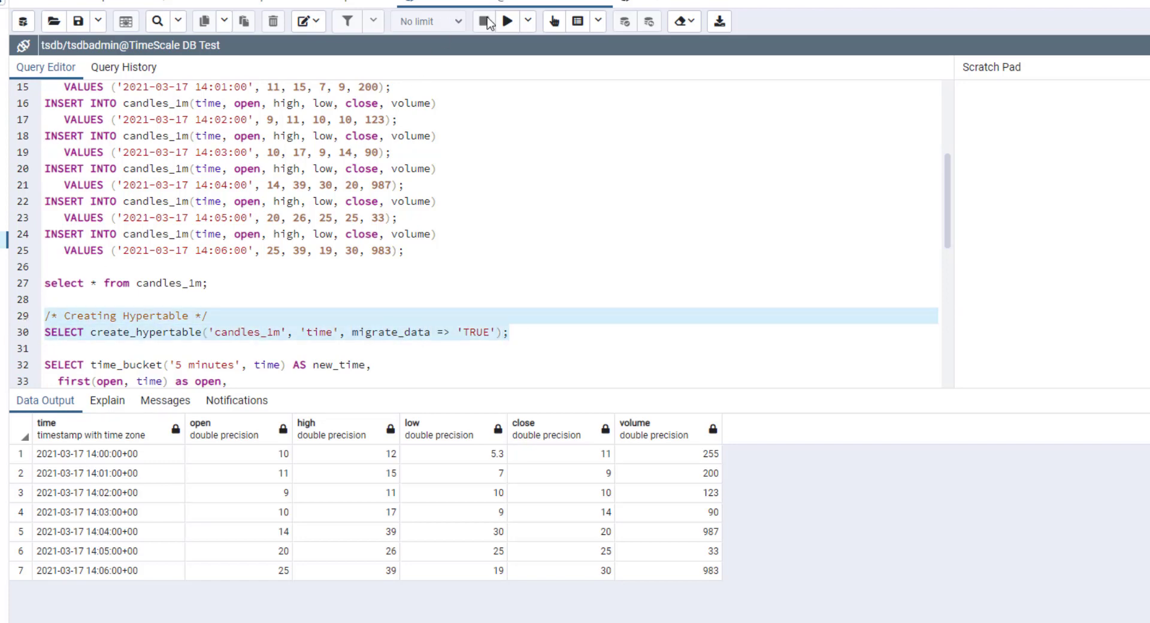
{"action": "left_click", "coordinate": [506, 21]}
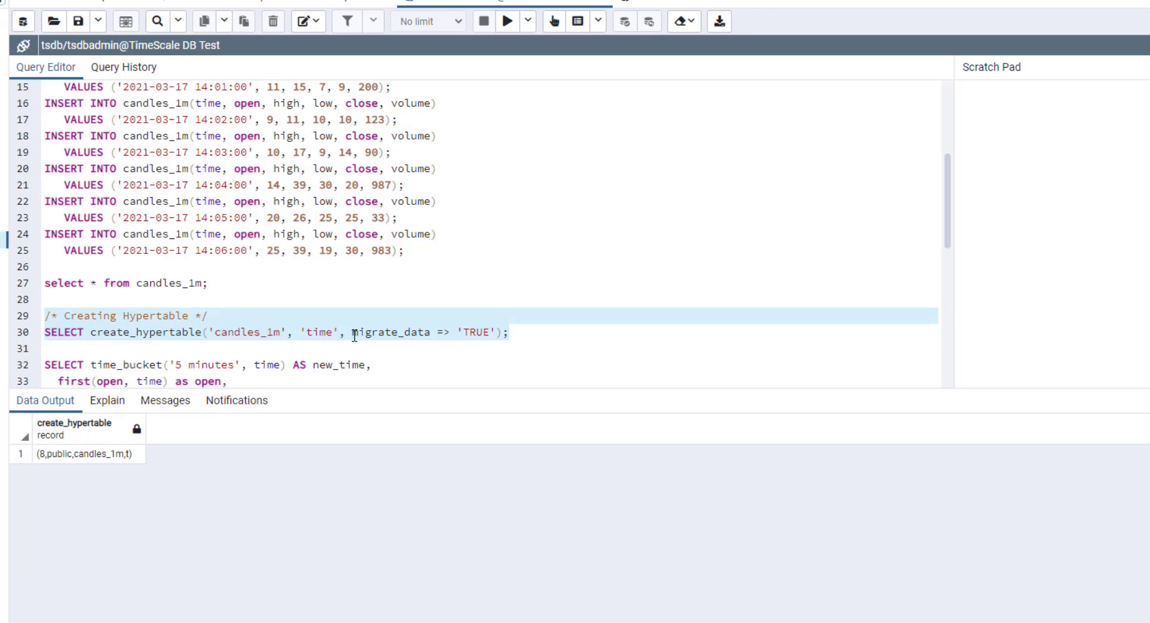
{"action": "scroll", "coordinate": [396, 233], "scroll_direction": "down", "scroll_amount": 5}
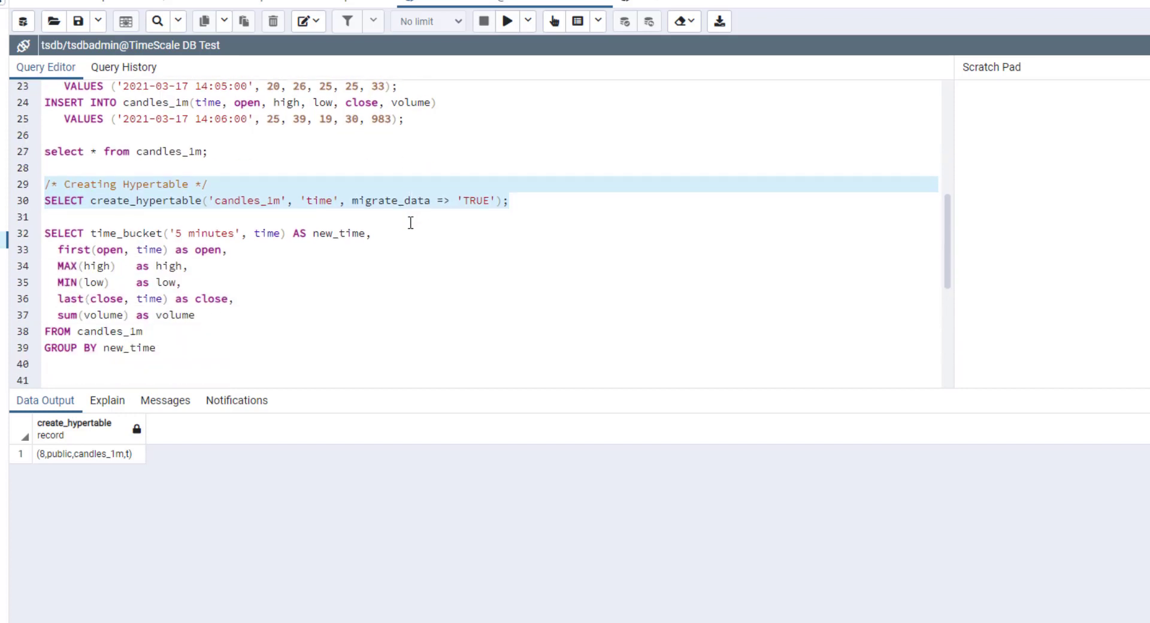
{"action": "scroll", "coordinate": [386, 229], "scroll_direction": "down", "scroll_amount": 5}
{"action": "scroll", "coordinate": [182, 275], "scroll_direction": "up", "scroll_amount": 5}
{"action": "scroll", "coordinate": [182, 270], "scroll_direction": "down", "scroll_amount": 2}
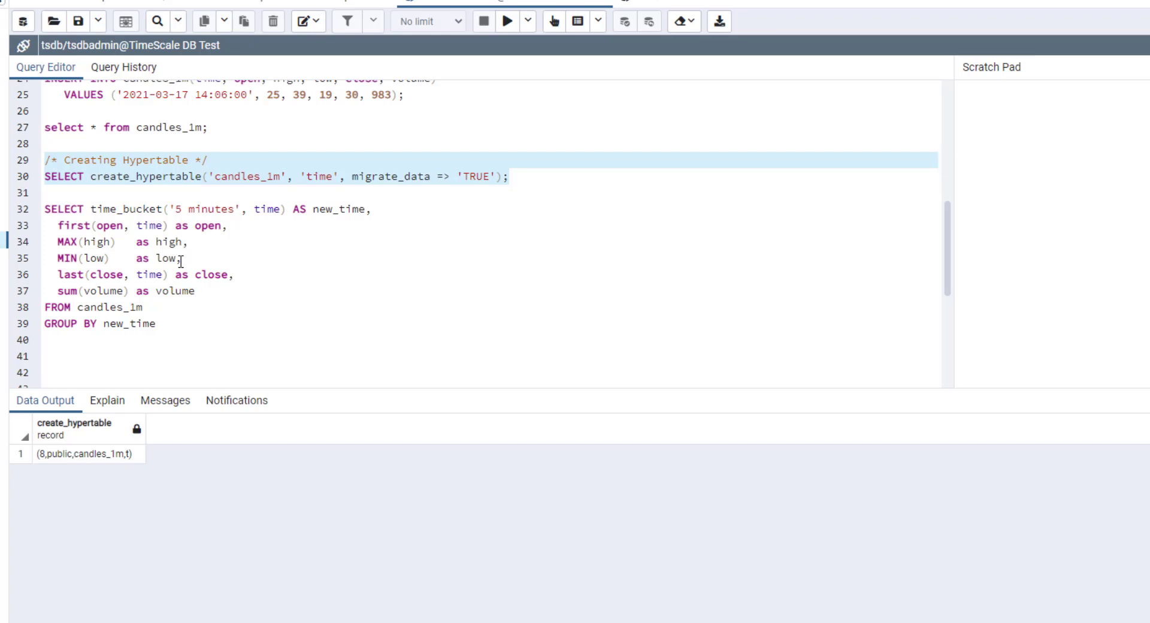
{"action": "double_click", "coordinate": [102, 210]}
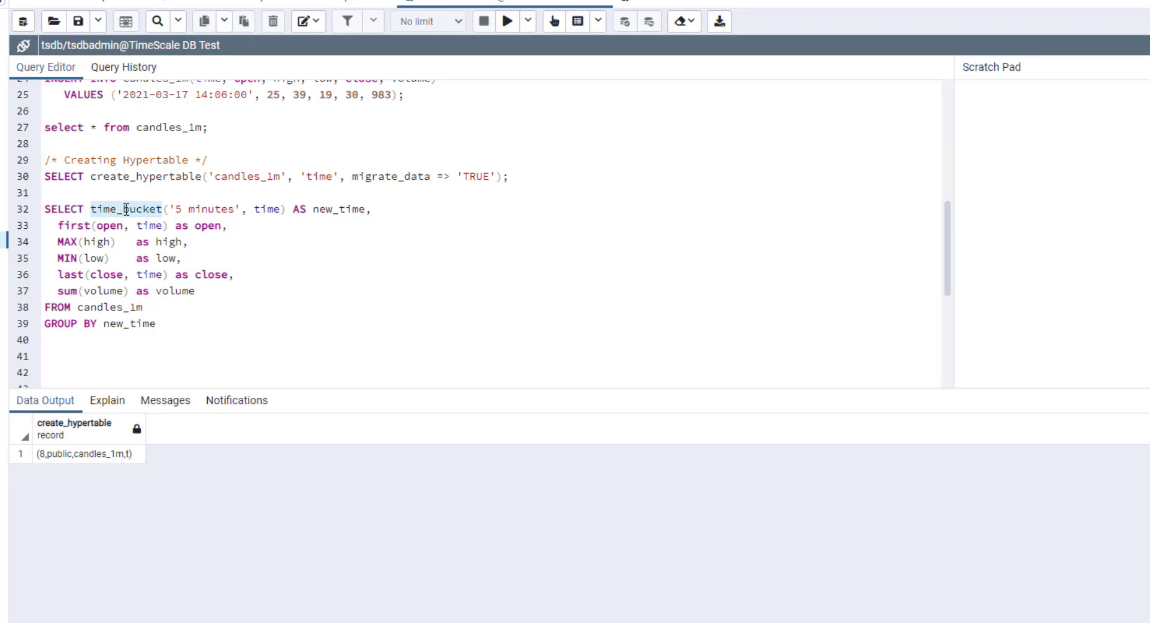
{"action": "left_click", "coordinate": [263, 208]}
{"action": "double_click", "coordinate": [262, 209]}
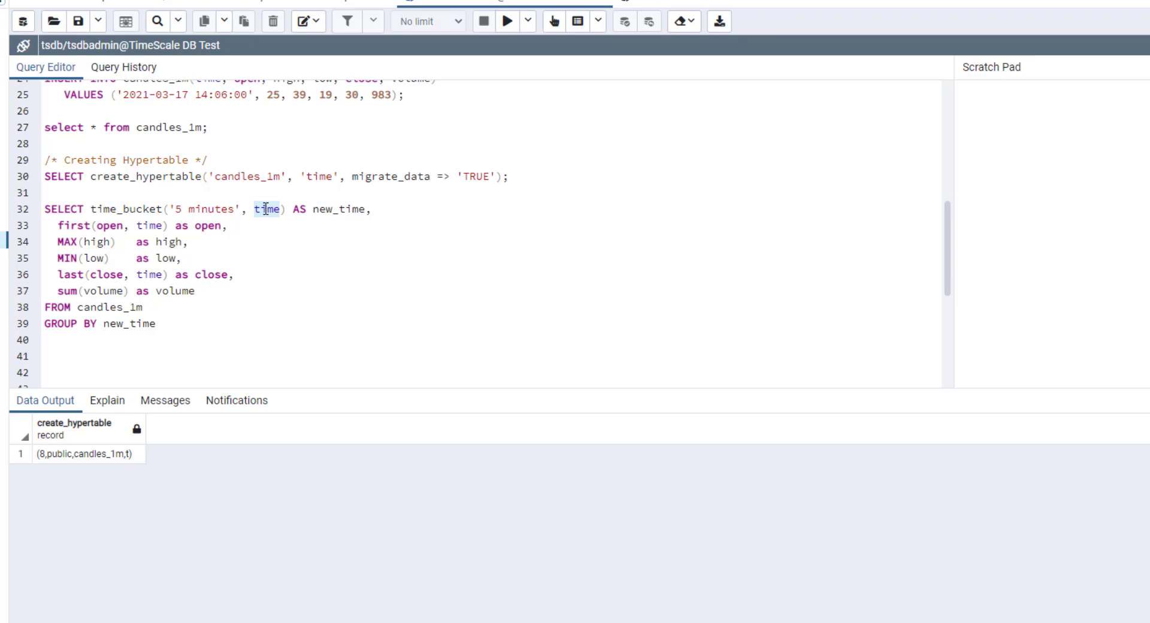
{"action": "left_click_drag", "start_coordinate": [239, 209], "coordinate": [169, 209]}
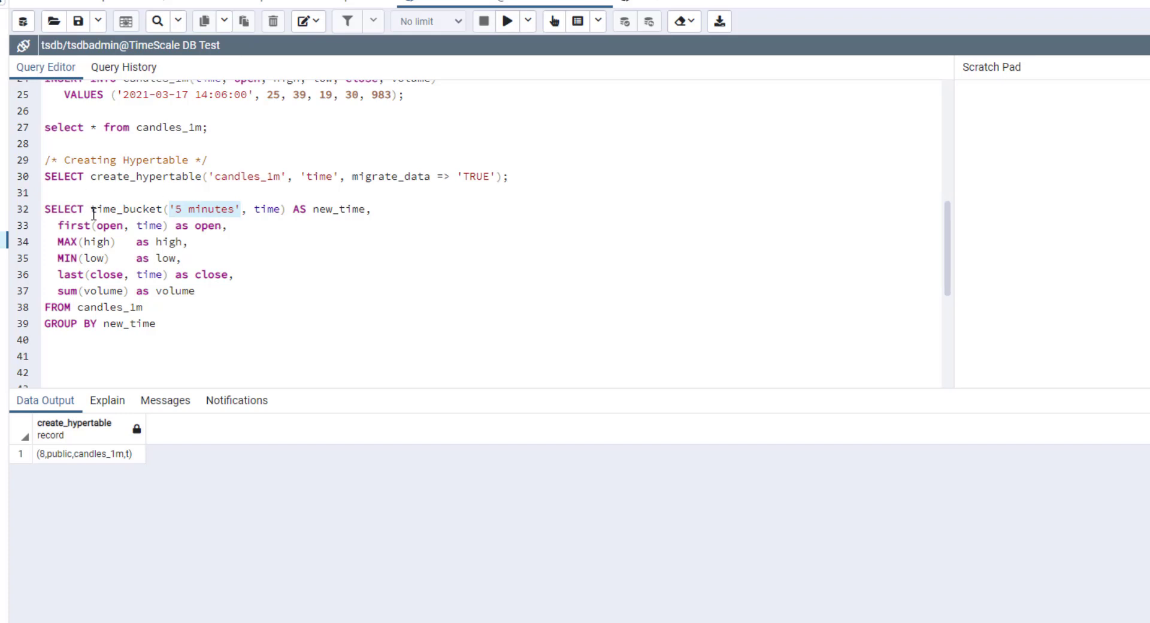
{"action": "left_click_drag", "start_coordinate": [91, 208], "coordinate": [284, 209]}
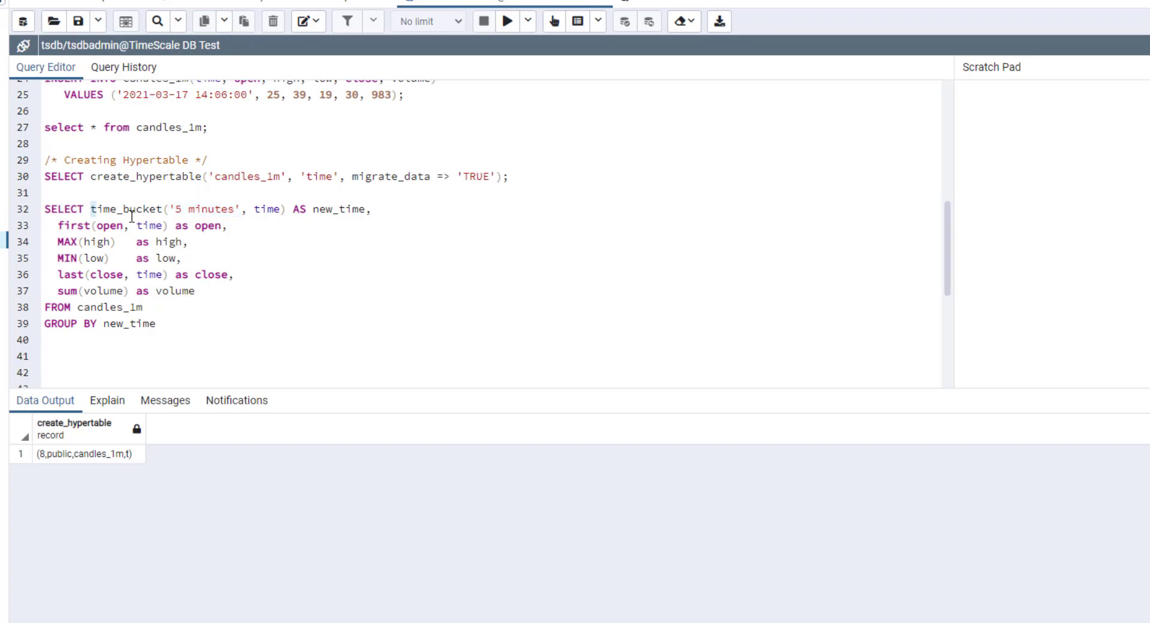
{"action": "double_click", "coordinate": [334, 210]}
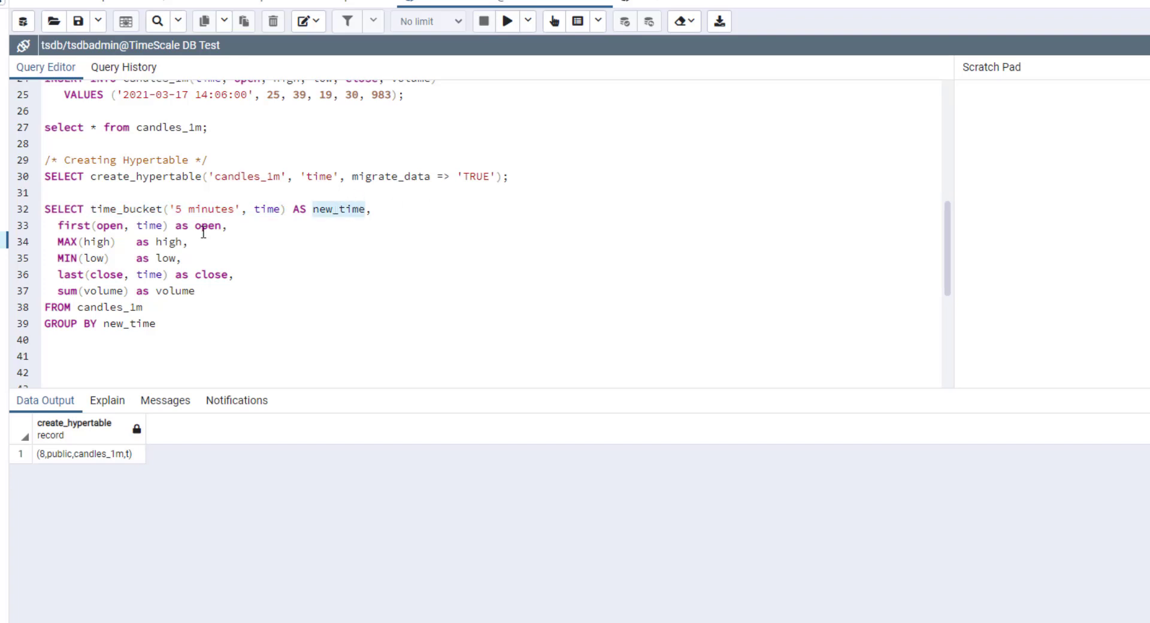
{"action": "double_click", "coordinate": [135, 324]}
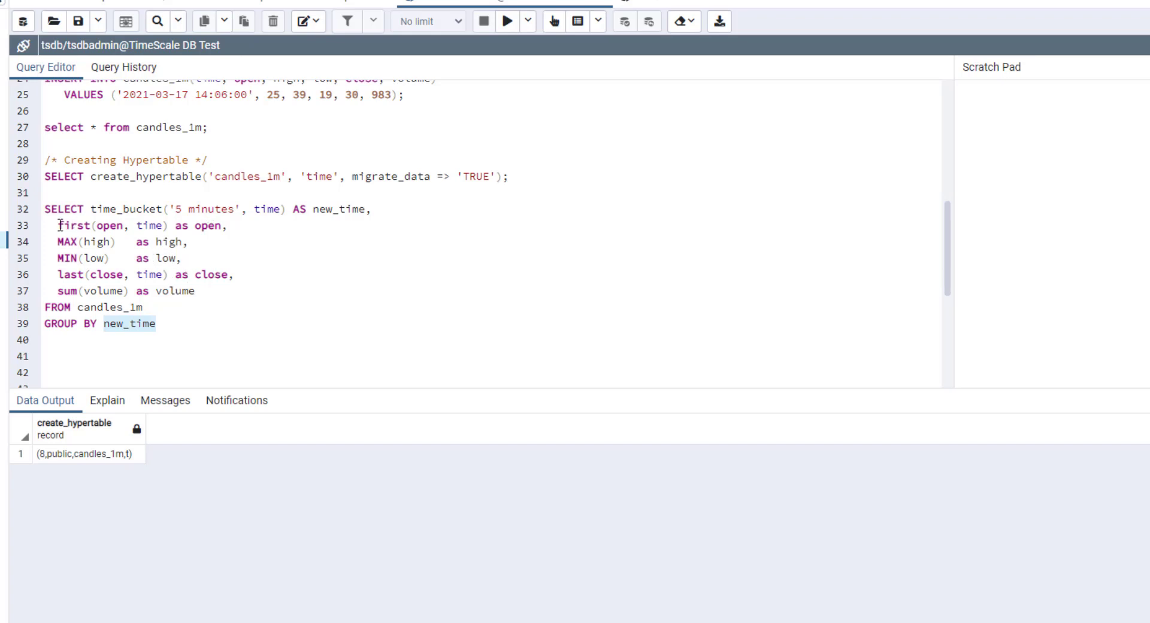
{"action": "double_click", "coordinate": [109, 225]}
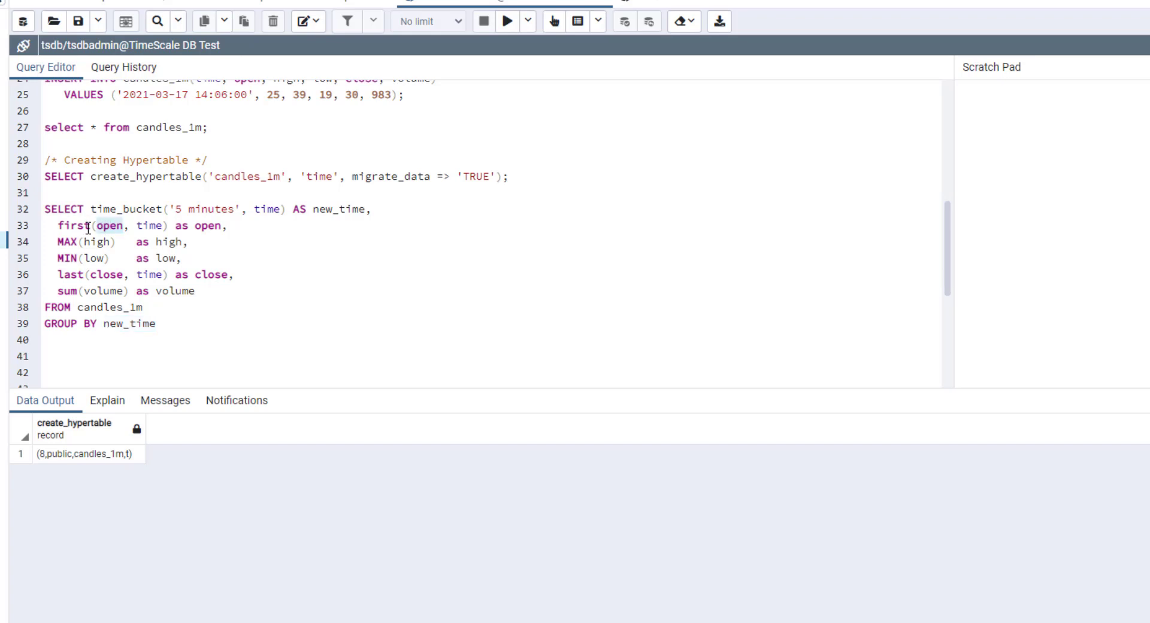
{"action": "double_click", "coordinate": [70, 225]}
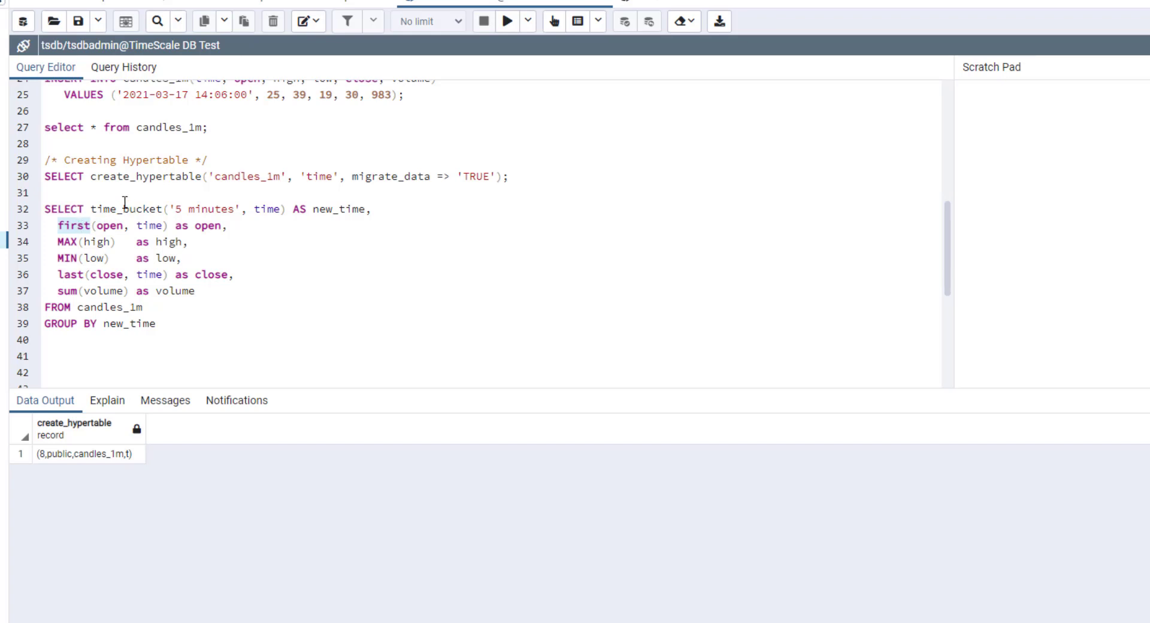
{"action": "left_click_drag", "start_coordinate": [57, 241], "coordinate": [115, 242]}
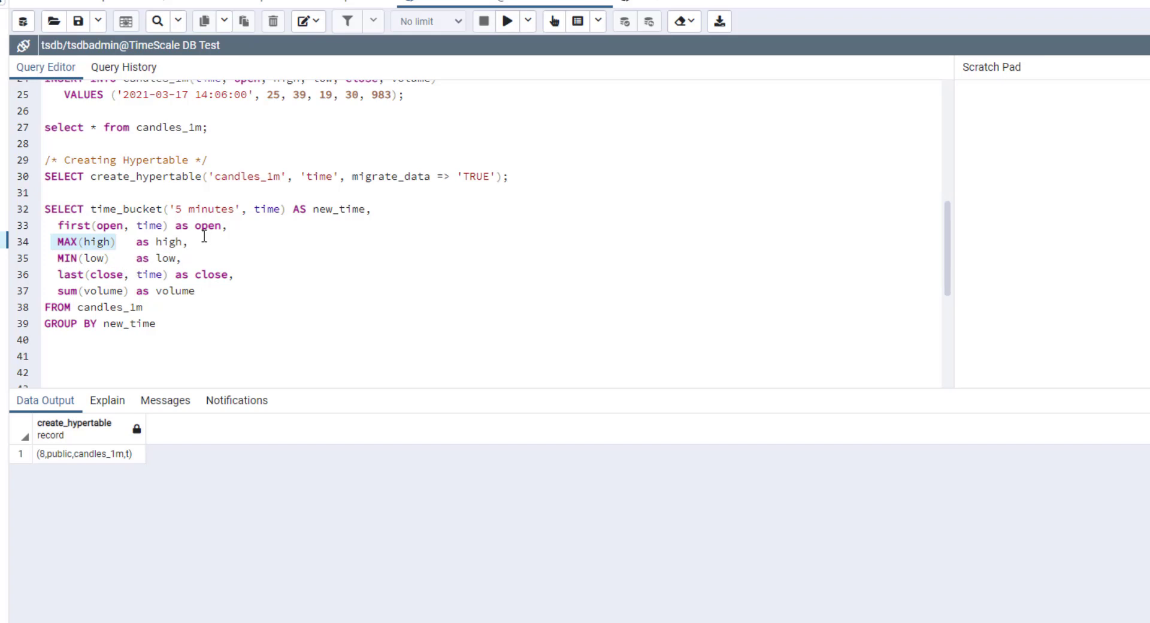
{"action": "left_click_drag", "start_coordinate": [57, 291], "coordinate": [130, 292]}
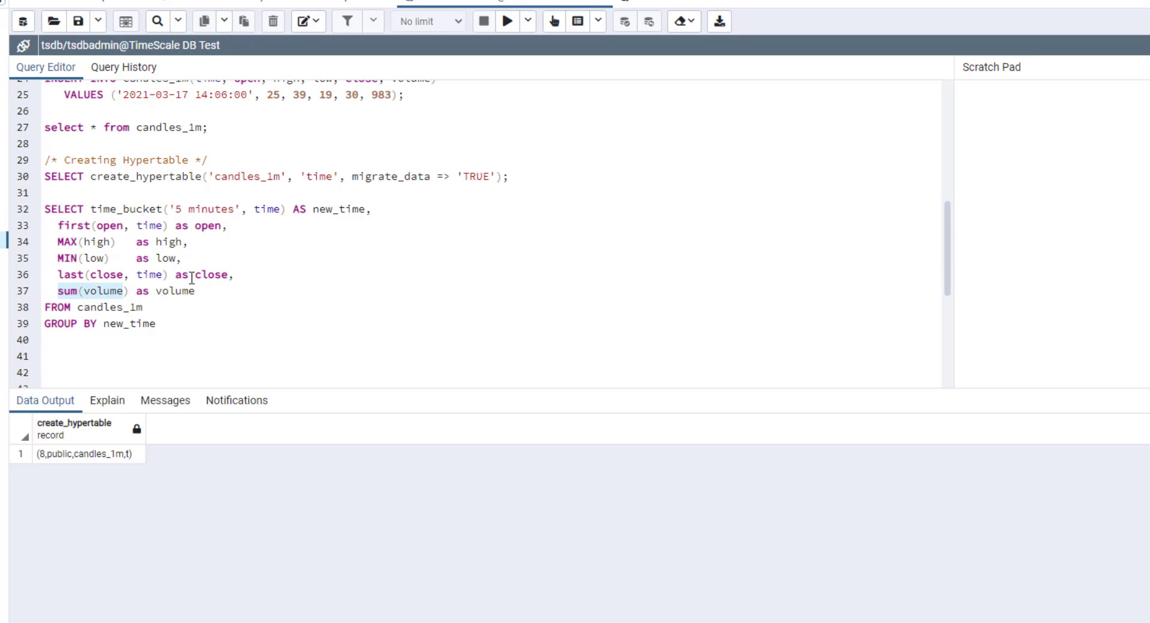
Step: Run the 5-minute time_bucket query, returning candles starting 14:00 and 14:05 with aggregated OHLCV values
{"action": "double_click", "coordinate": [180, 292]}
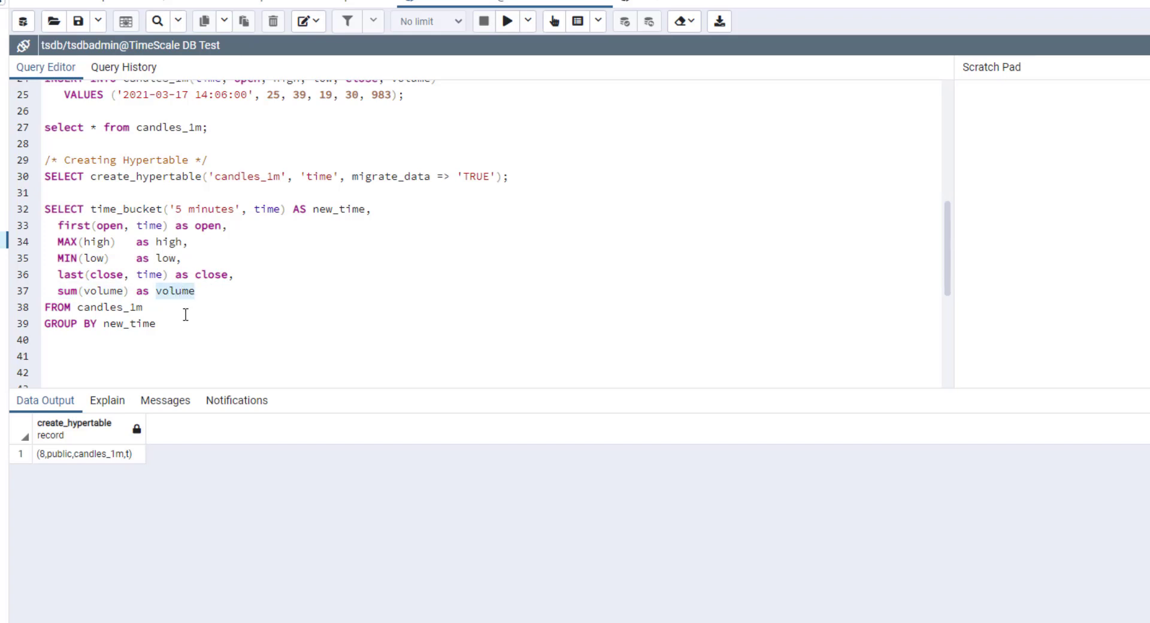
{"action": "mouse_move", "coordinate": [157, 323]}
{"action": "left_mouse_down"}
{"action": "mouse_move", "coordinate": [45, 244]}
{"action": "mouse_move", "coordinate": [44, 209]}
{"action": "left_mouse_up"}
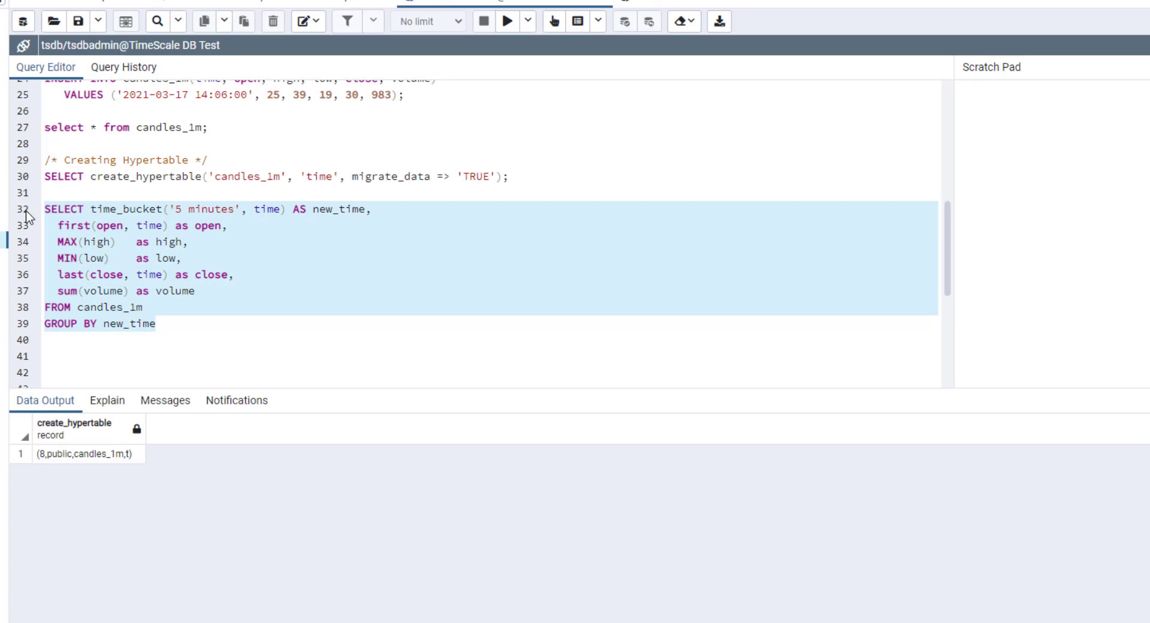
{"action": "left_click", "coordinate": [509, 22]}
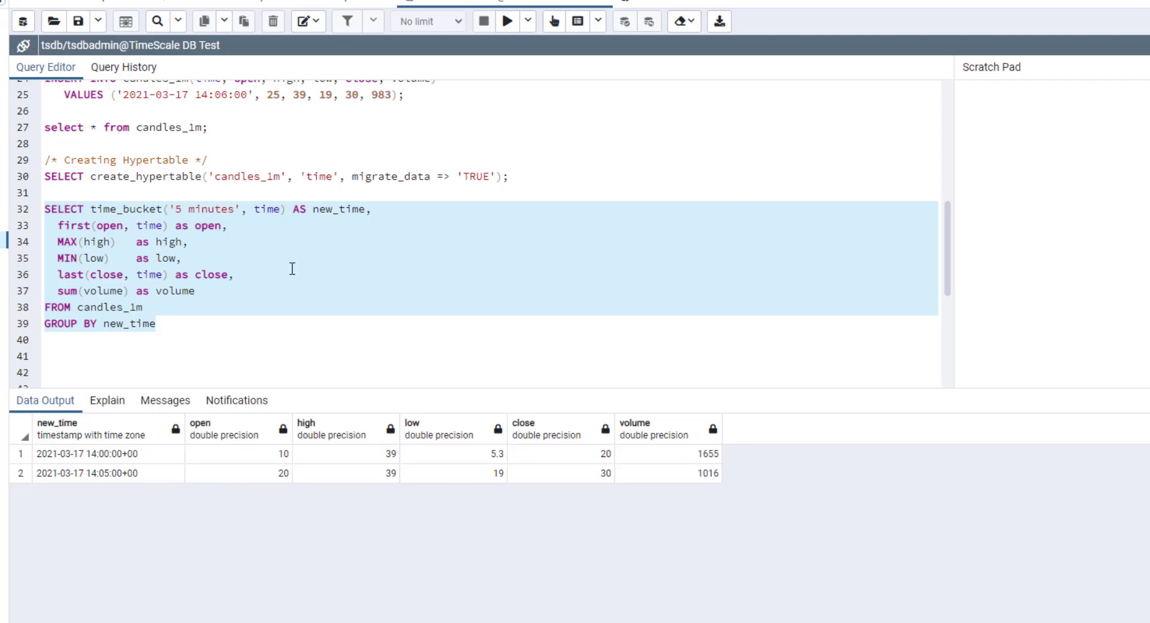
{"action": "scroll", "coordinate": [278, 223], "scroll_direction": "up", "scroll_amount": 3}
{"action": "scroll", "coordinate": [279, 216], "scroll_direction": "up", "scroll_amount": 2}
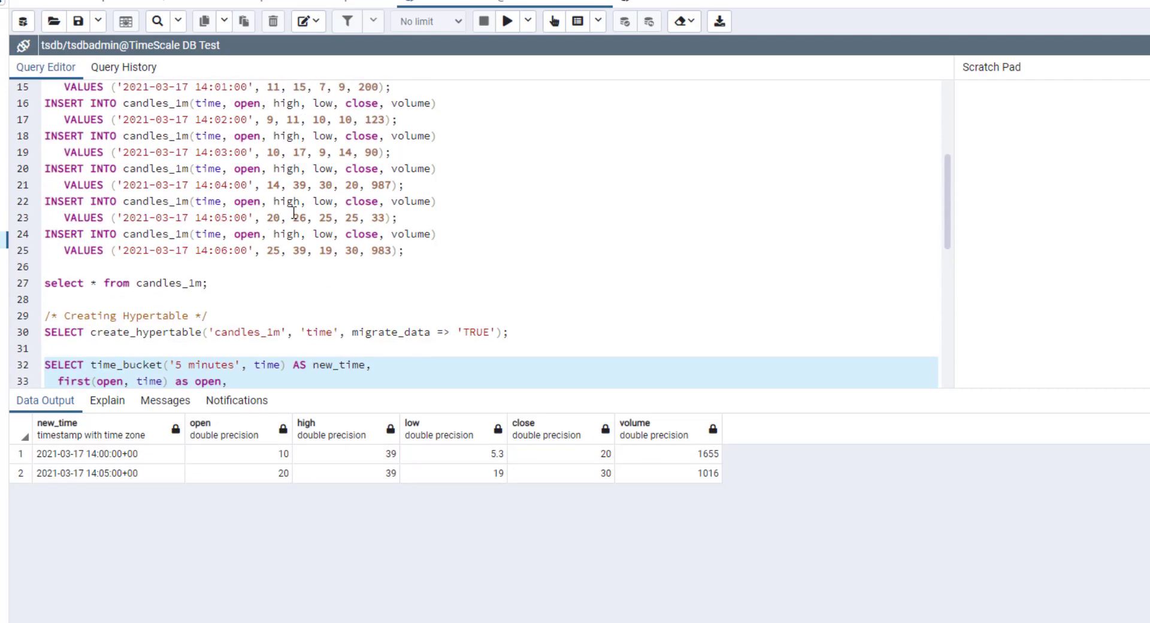
{"action": "scroll", "coordinate": [287, 211], "scroll_direction": "up", "scroll_amount": 2}
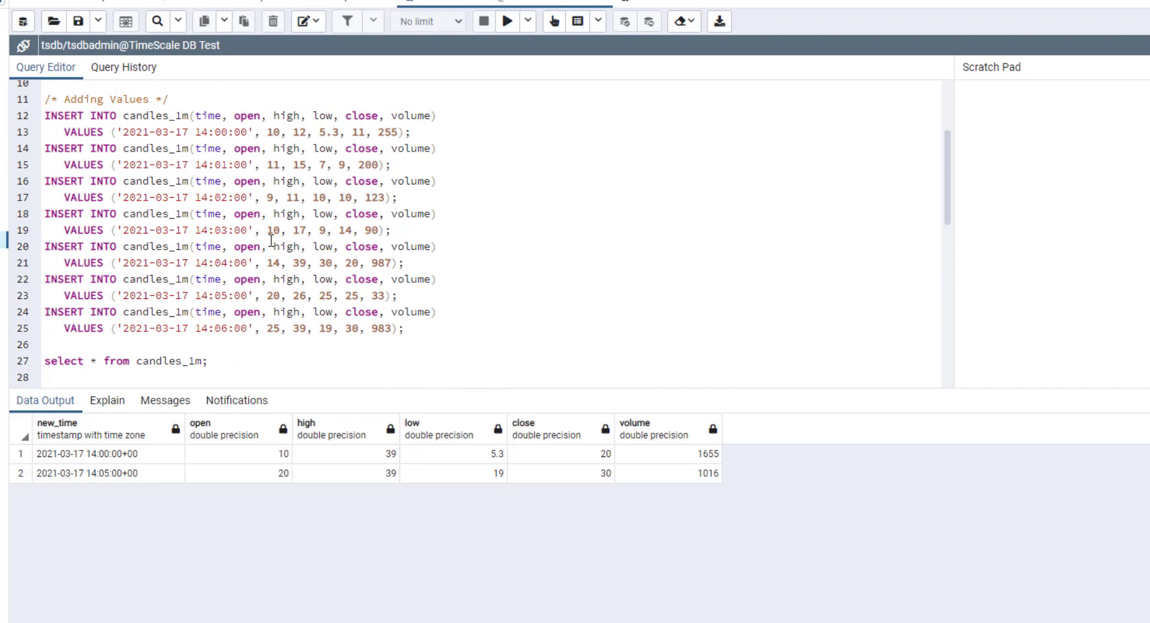
{"action": "scroll", "coordinate": [279, 266], "scroll_direction": "down", "scroll_amount": 5}
{"action": "scroll", "coordinate": [278, 259], "scroll_direction": "down", "scroll_amount": 3}
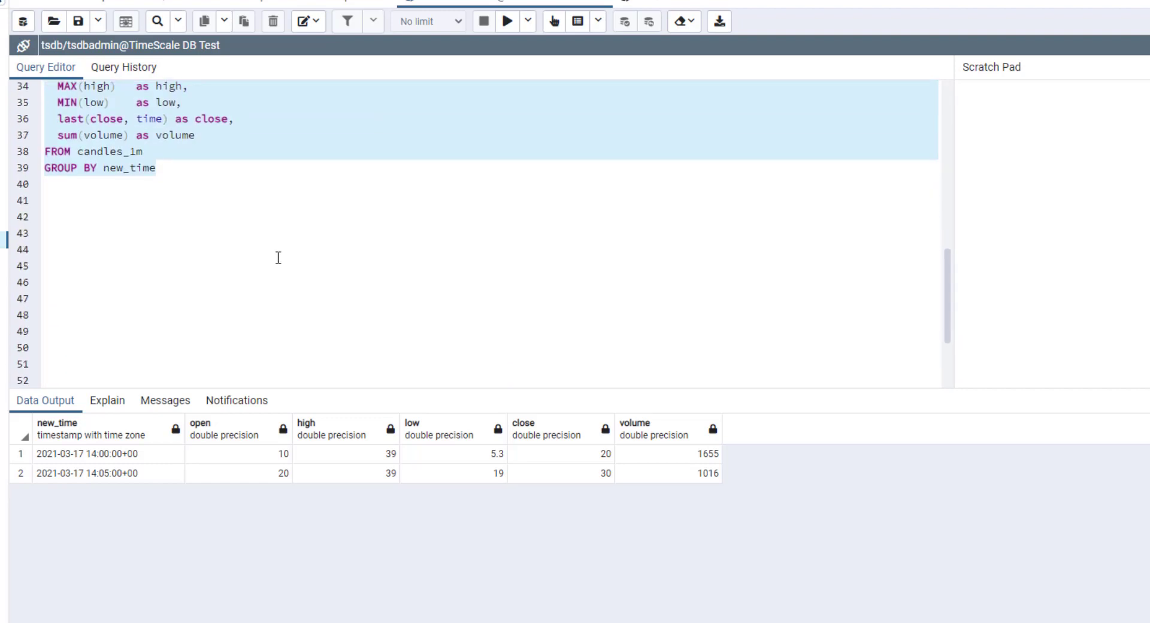
{"action": "scroll", "coordinate": [278, 259], "scroll_direction": "up", "scroll_amount": 5}
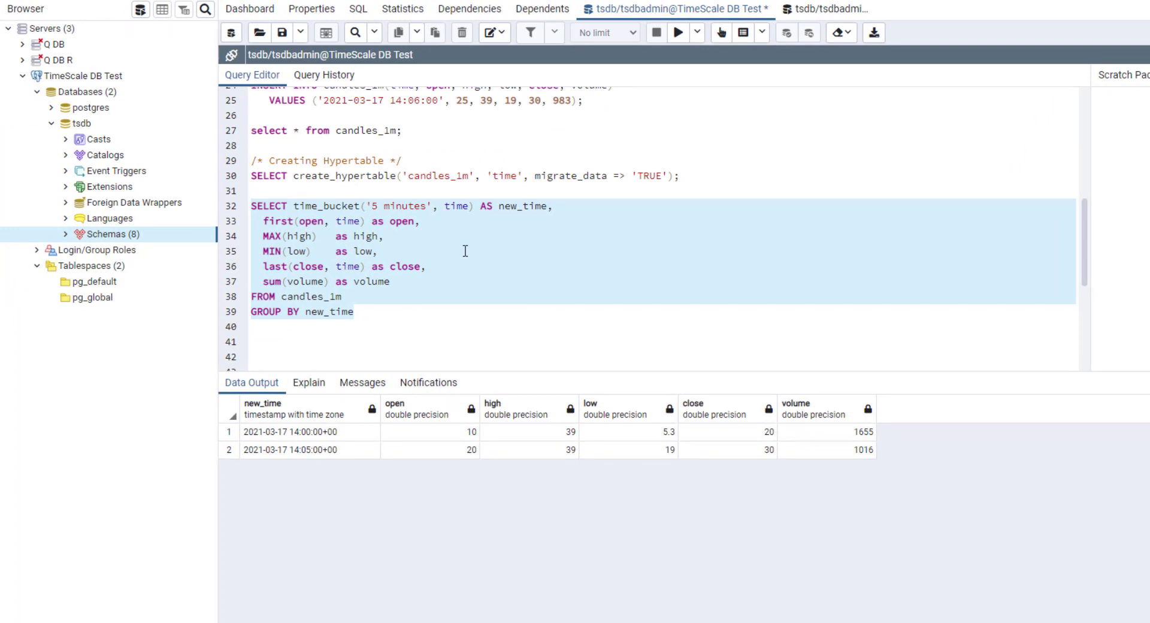
Step: Expand tsdb's Schemas, then the binance schema and its list of 1213 tables
{"action": "left_click", "coordinate": [66, 234]}
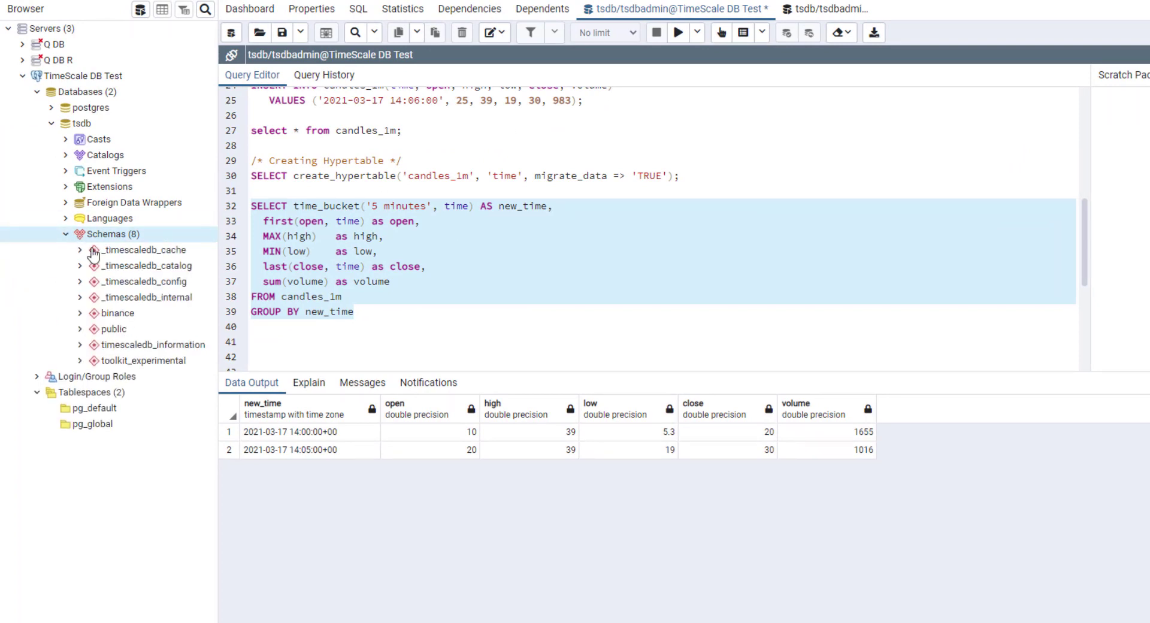
{"action": "left_click", "coordinate": [79, 314]}
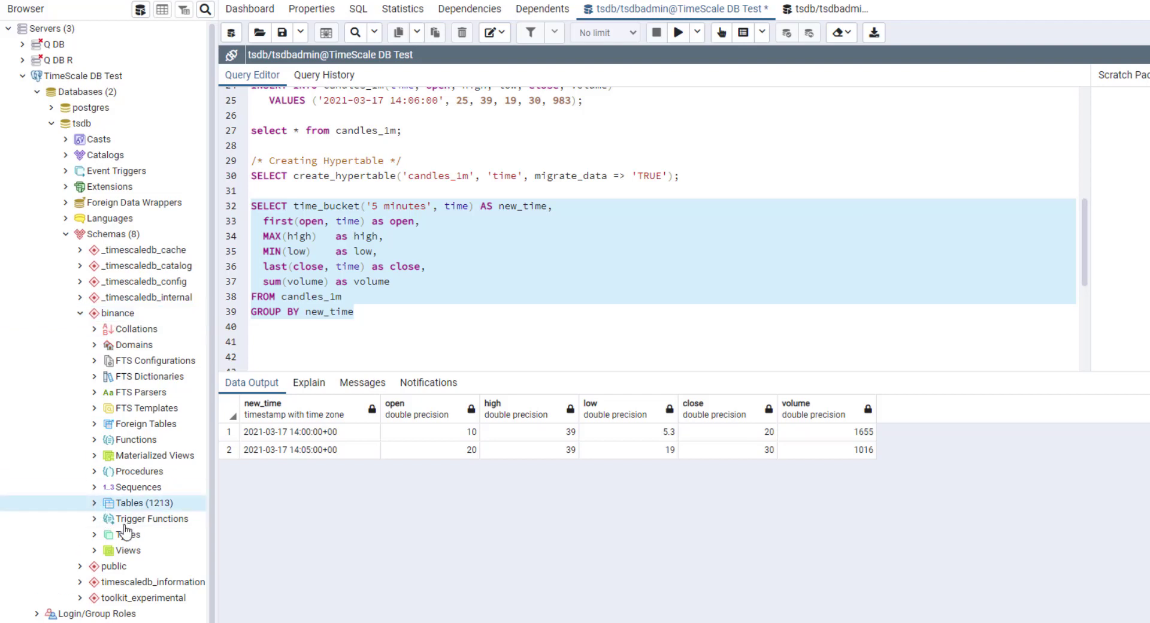
{"action": "left_click", "coordinate": [96, 504]}
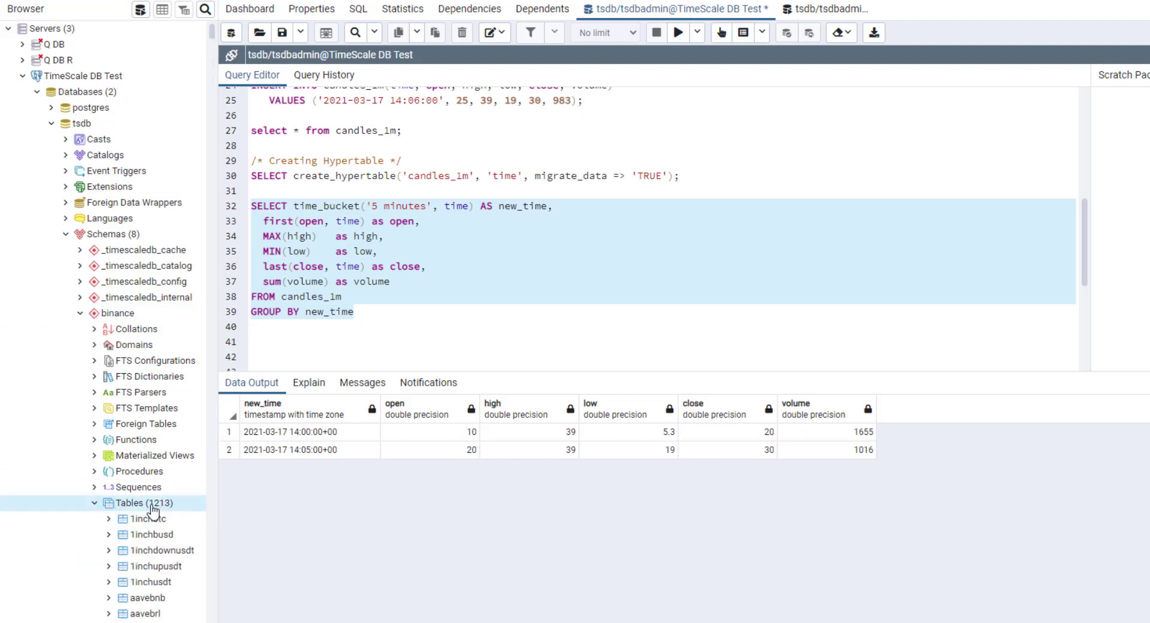
{"action": "scroll", "coordinate": [164, 511], "scroll_direction": "down", "scroll_amount": 3}
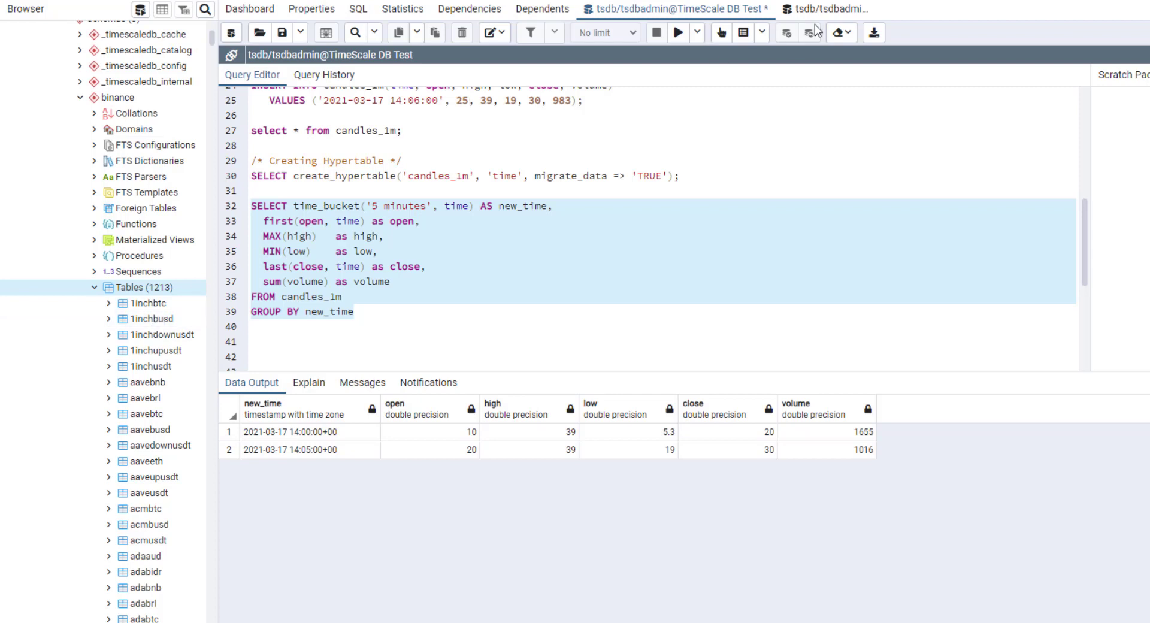
Step: In the binance.btcusdt query session, run select count(*), which returns 2,103,165 rows
{"action": "left_click", "coordinate": [825, 11]}
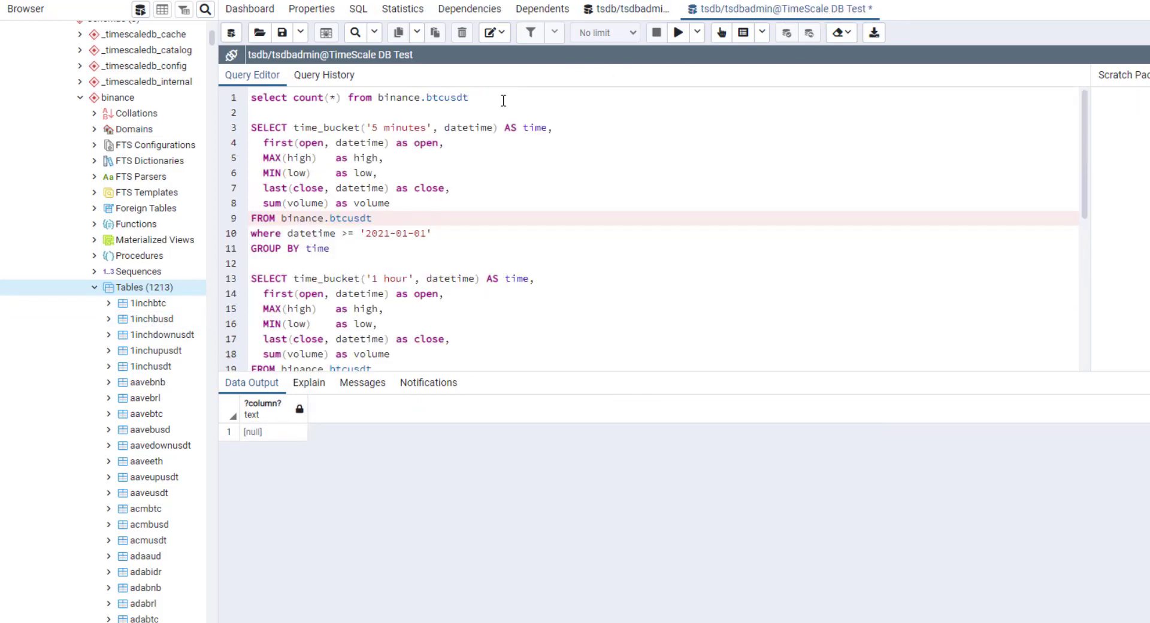
{"action": "left_click_drag", "start_coordinate": [480, 97], "coordinate": [185, 98]}
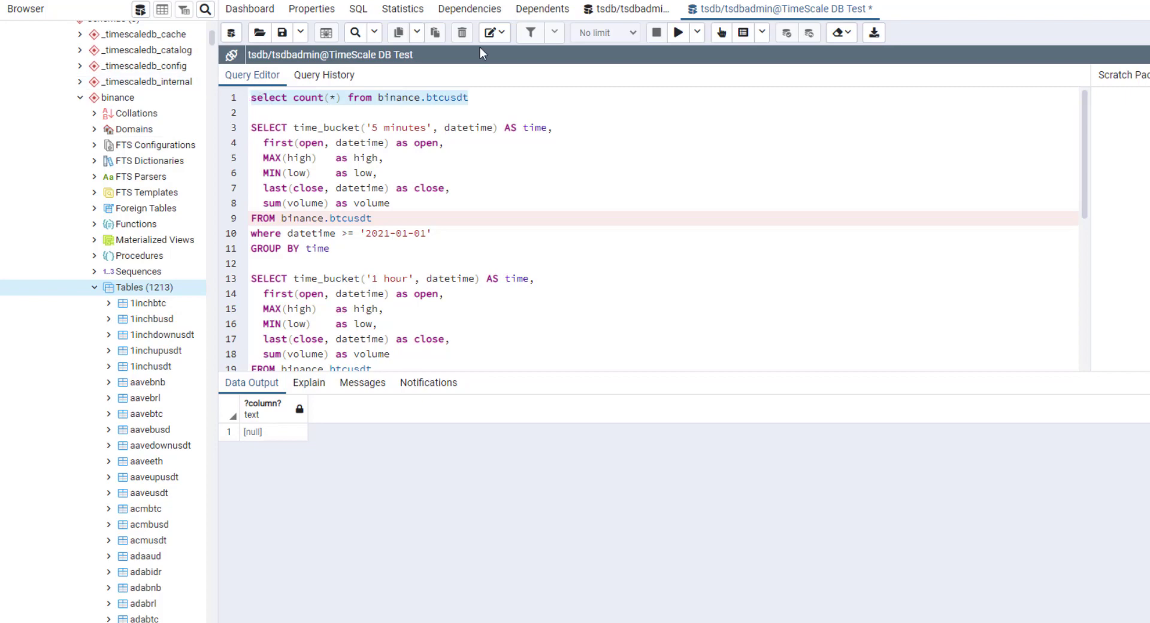
{"action": "left_click", "coordinate": [678, 32]}
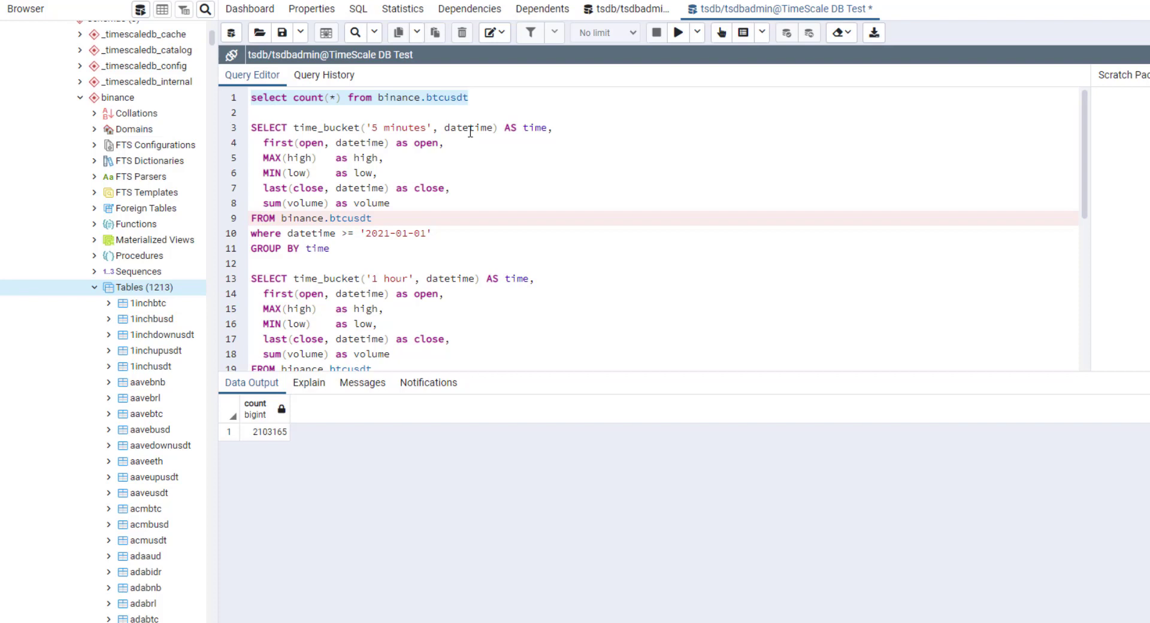
{"action": "left_click", "coordinate": [469, 132]}
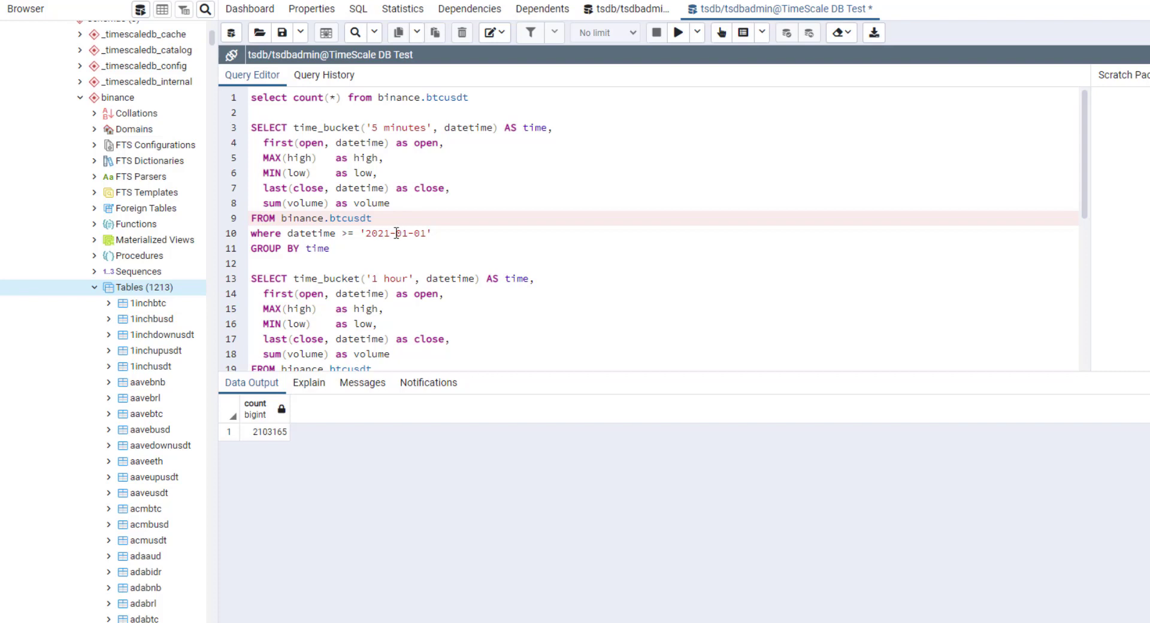
{"action": "mouse_move", "coordinate": [394, 233]}
{"action": "left_mouse_down"}
{"action": "mouse_move", "coordinate": [367, 234]}
{"action": "mouse_move", "coordinate": [251, 128]}
{"action": "left_mouse_up"}
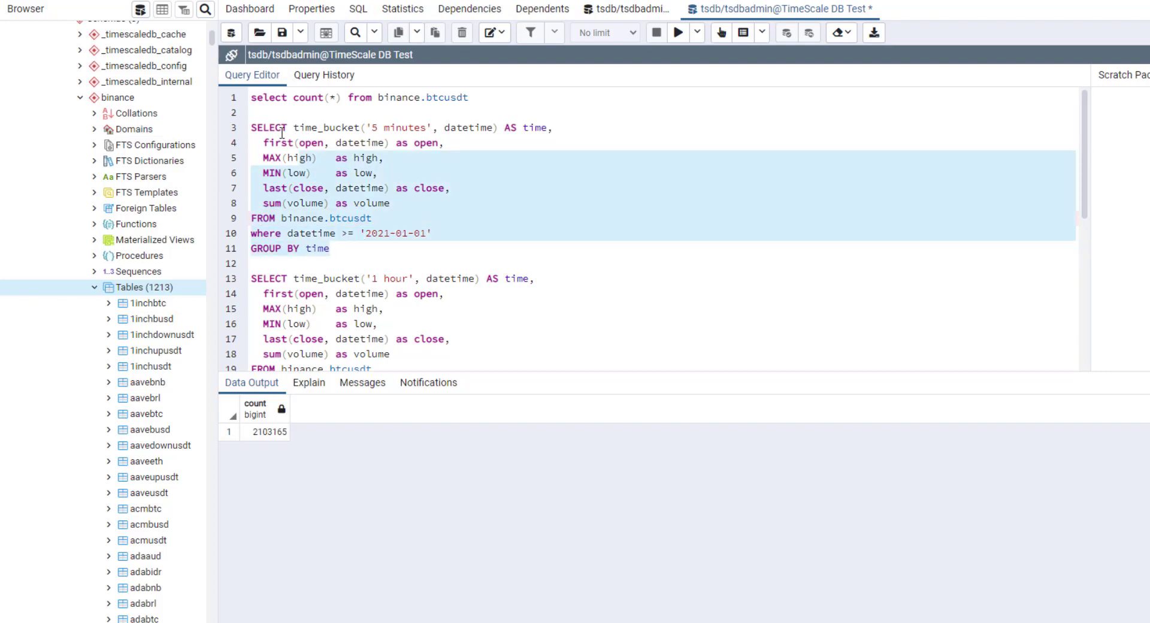
{"action": "left_click", "coordinate": [677, 33]}
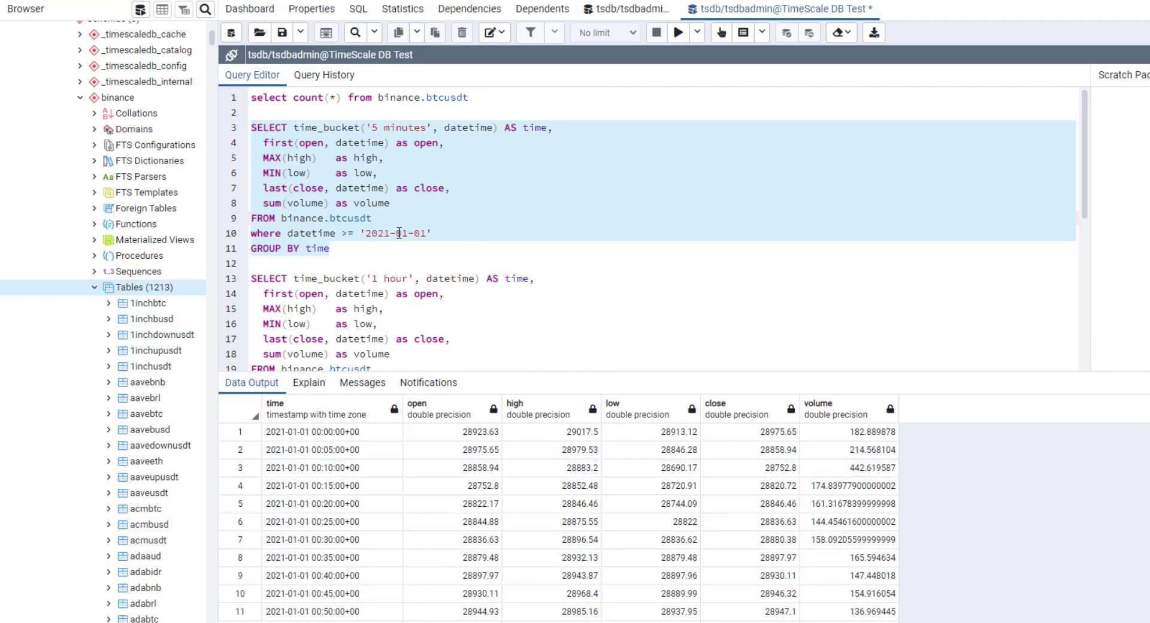
{"action": "scroll", "coordinate": [397, 233], "scroll_direction": "down", "scroll_amount": 2}
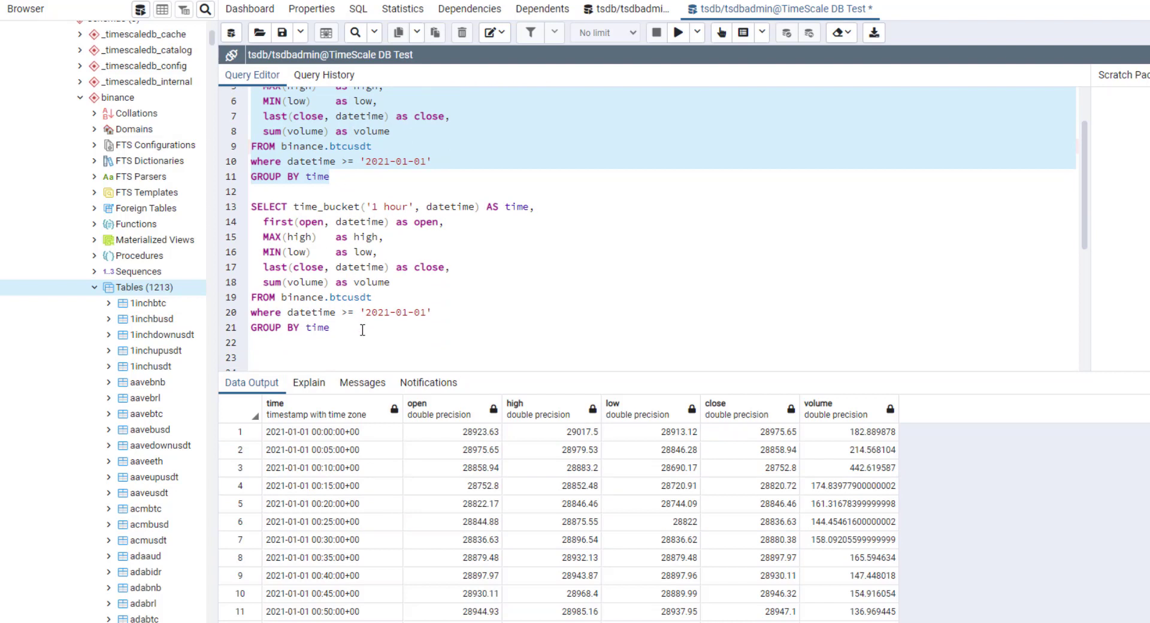
{"action": "left_click_drag", "start_coordinate": [362, 330], "coordinate": [251, 205]}
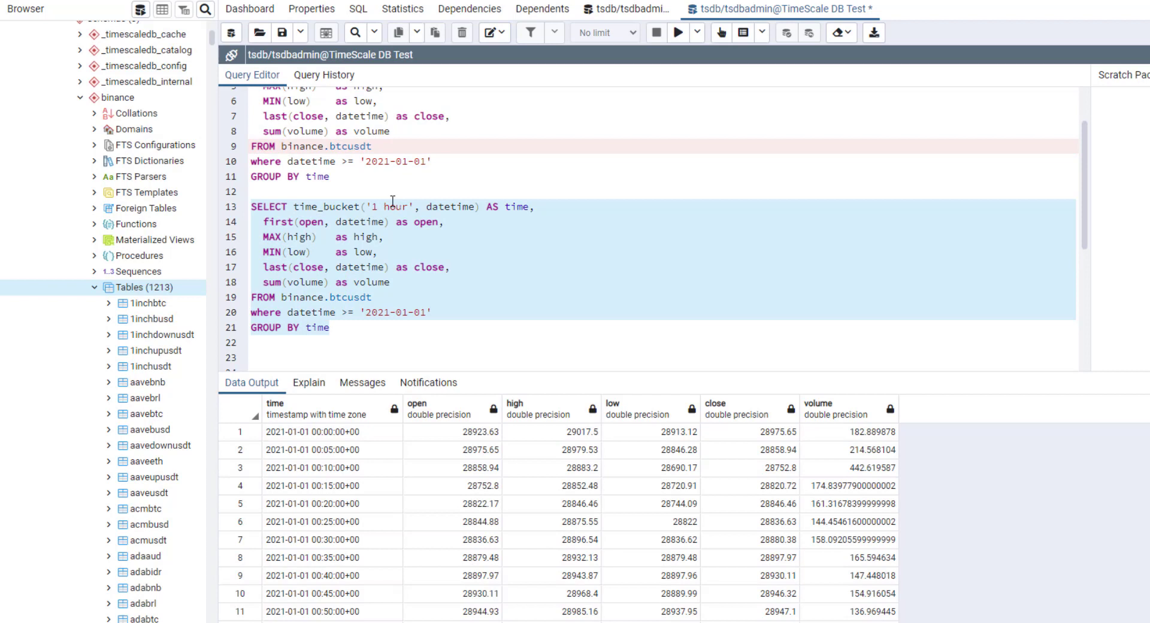
{"action": "scroll", "coordinate": [387, 202], "scroll_direction": "up", "scroll_amount": 3}
{"action": "scroll", "coordinate": [414, 126], "scroll_direction": "up", "scroll_amount": 1}
{"action": "scroll", "coordinate": [372, 247], "scroll_direction": "down", "scroll_amount": 2}
{"action": "left_click", "coordinate": [339, 322]}
{"action": "left_click_drag", "start_coordinate": [367, 337], "coordinate": [251, 212]}
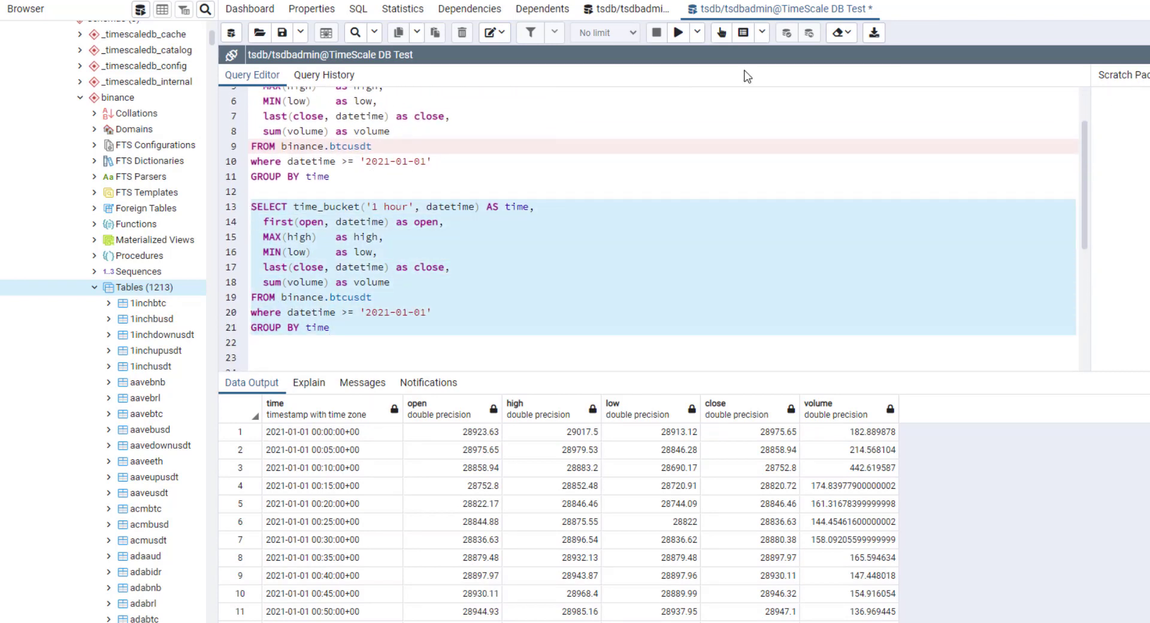
{"action": "left_click", "coordinate": [678, 32]}
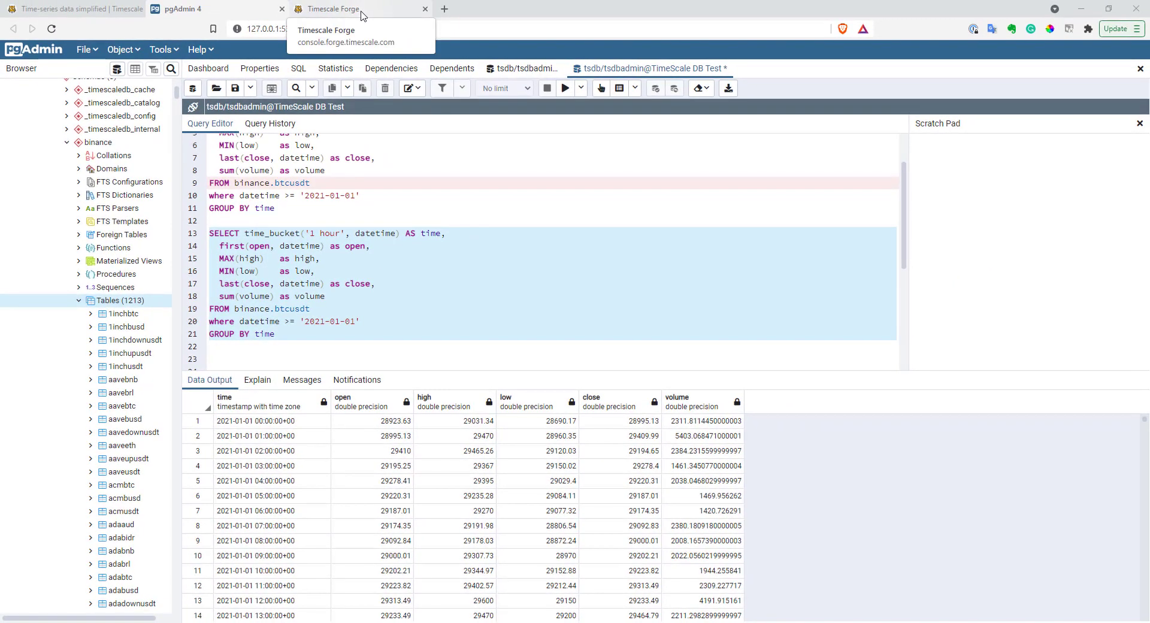
Step: Show the BinanceTest service configuration: 0.25 CPU, 1 GB RAM and 100 GB disk storage
{"action": "left_click", "coordinate": [359, 13]}
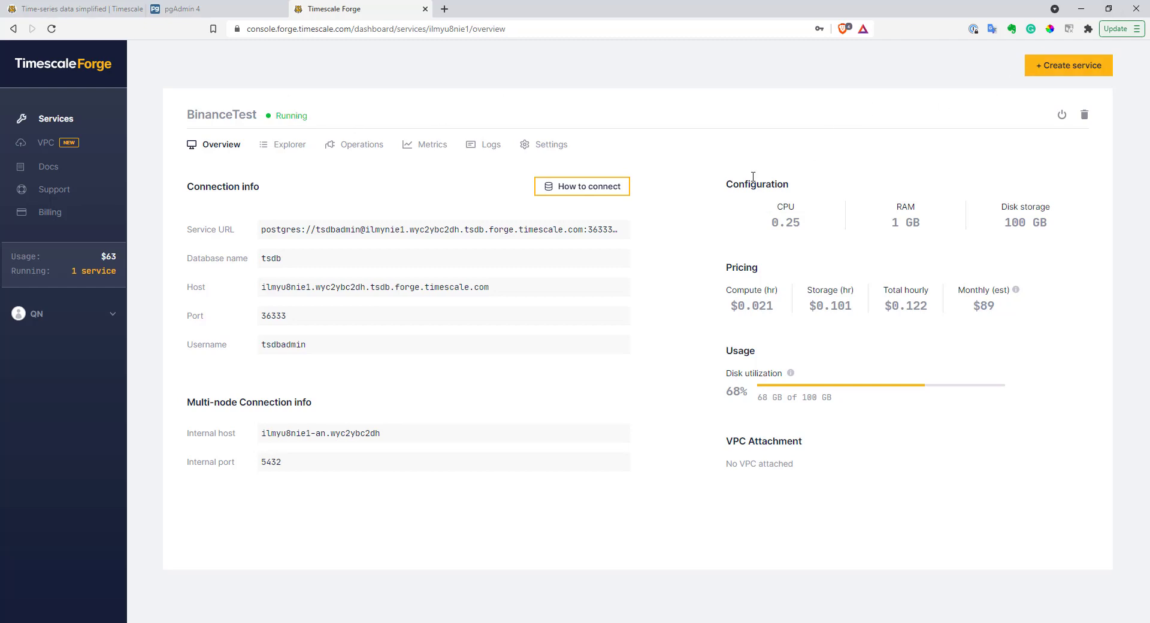
{"action": "mouse_move", "coordinate": [733, 184]}
{"action": "left_mouse_down"}
{"action": "mouse_move", "coordinate": [782, 184]}
{"action": "mouse_move", "coordinate": [800, 224]}
{"action": "left_mouse_up"}
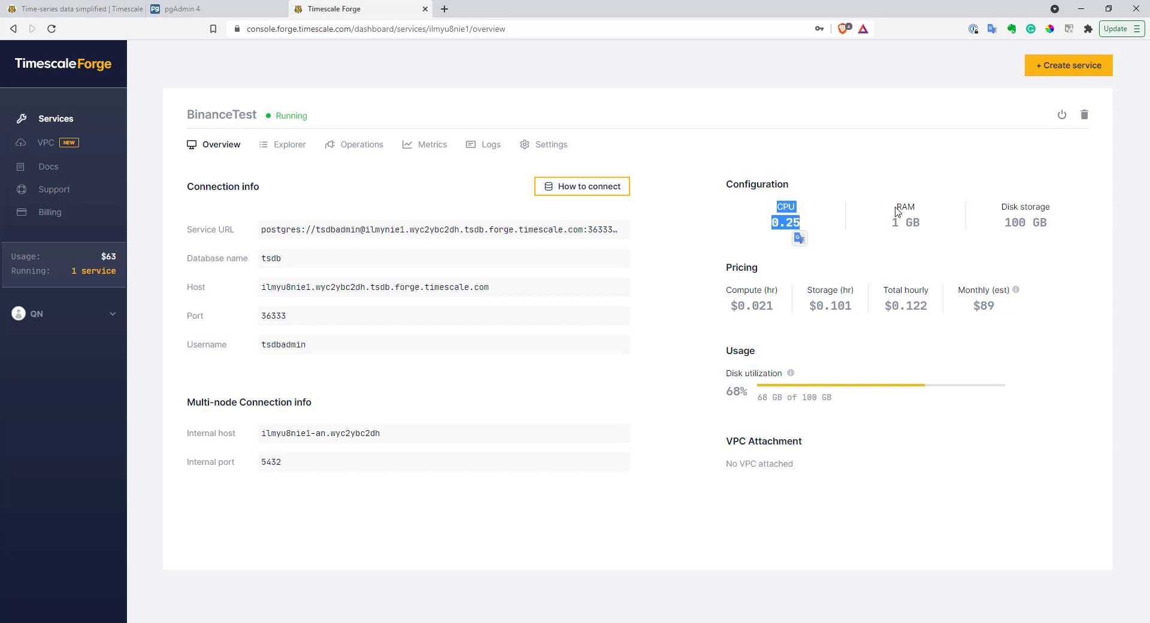
{"action": "left_click_drag", "start_coordinate": [896, 205], "coordinate": [920, 225]}
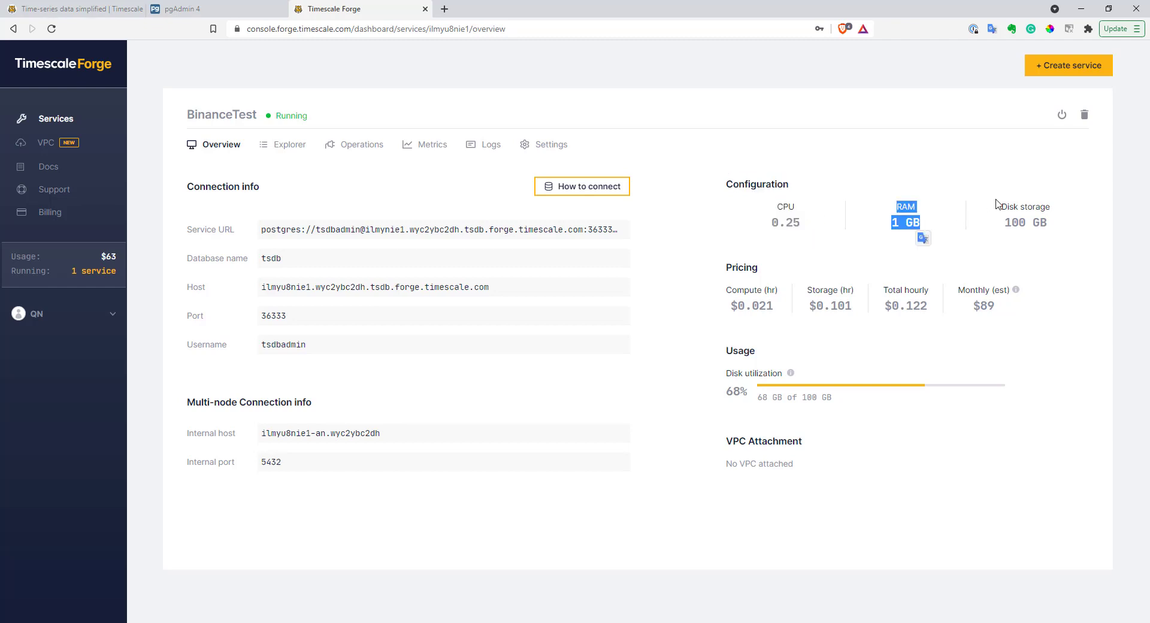
{"action": "left_click_drag", "start_coordinate": [1010, 221], "coordinate": [1047, 224]}
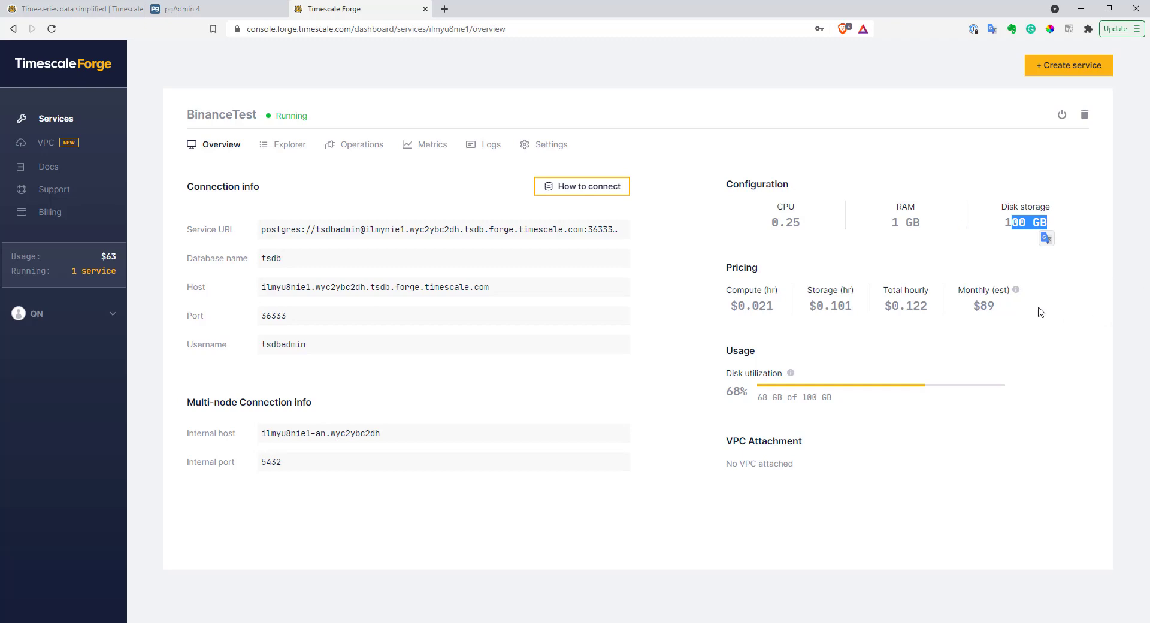
Step: Highlight the $89 monthly price estimate and the 68 GB of disk used
{"action": "left_click_drag", "start_coordinate": [972, 306], "coordinate": [998, 308]}
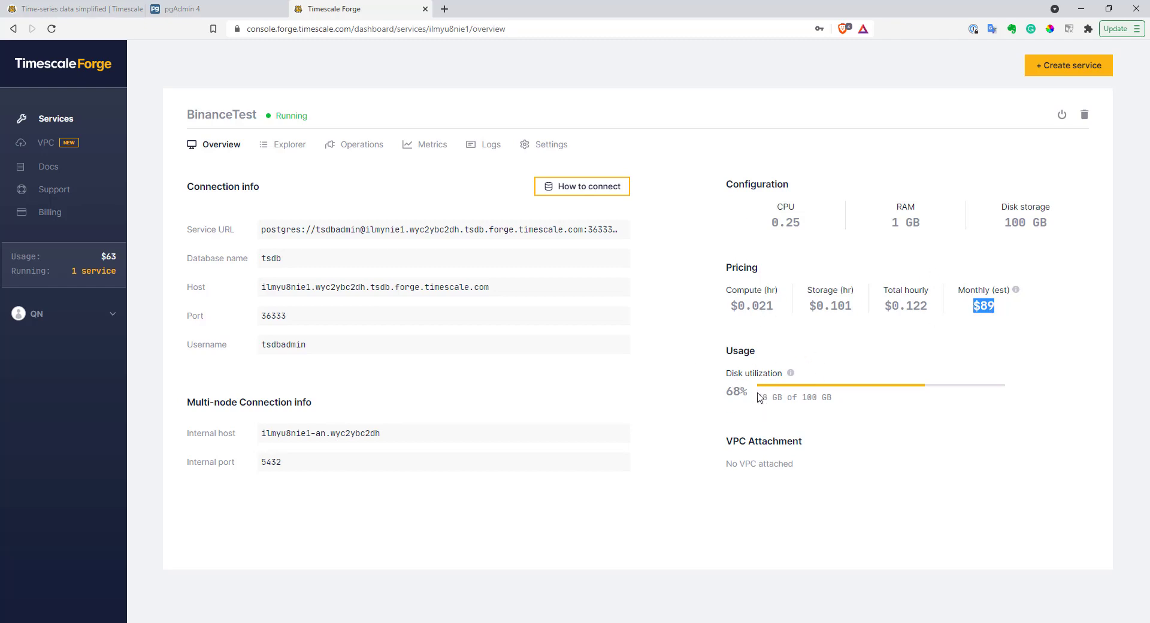
{"action": "left_click_drag", "start_coordinate": [759, 397], "coordinate": [777, 396]}
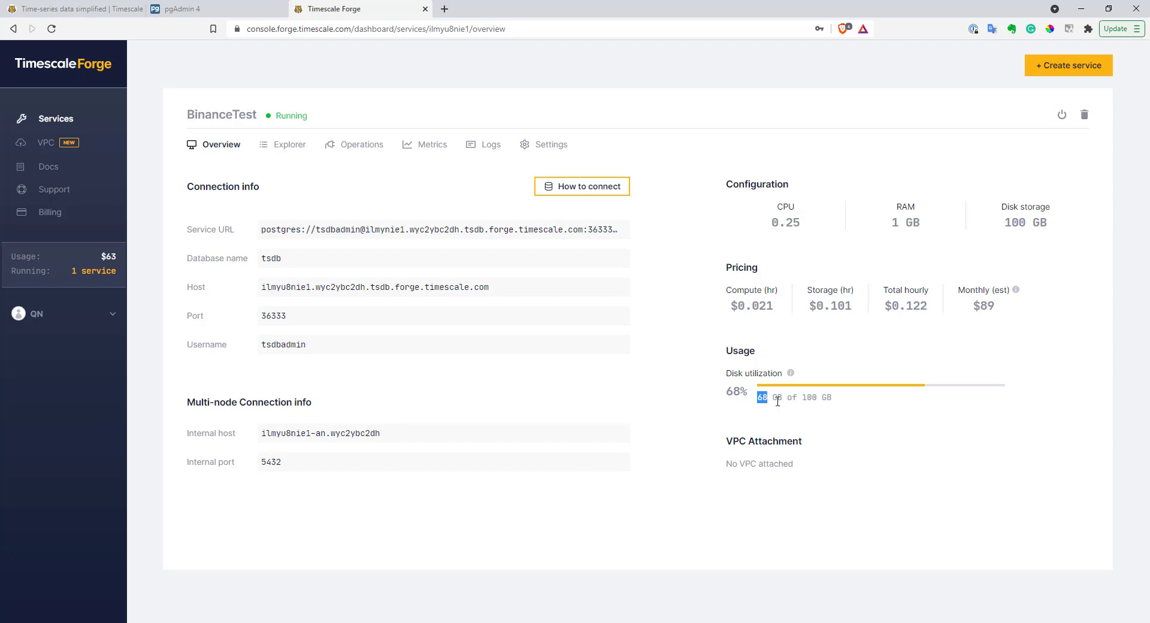